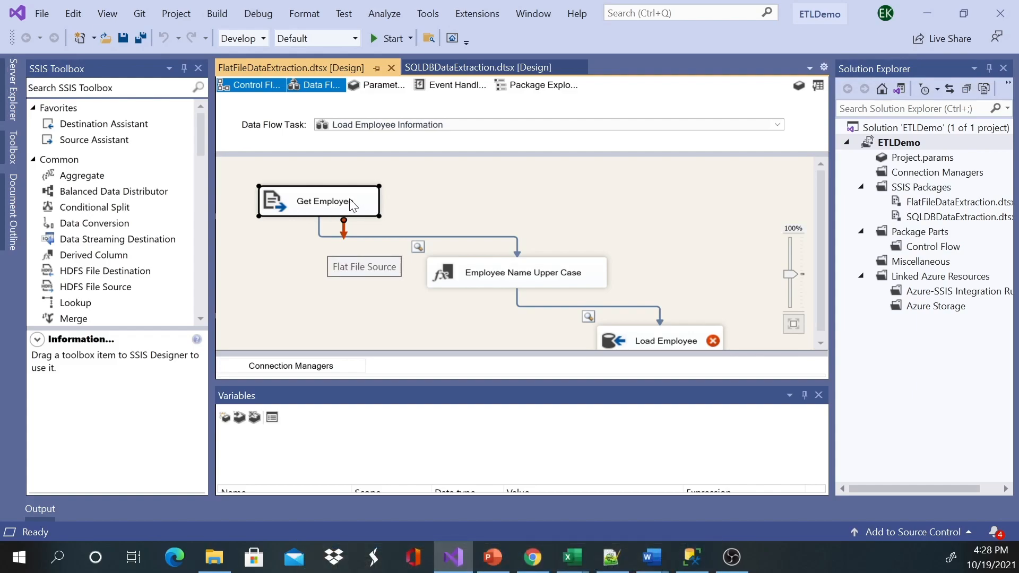
Open the Advanced Editor of the Get Employee source and select EmployeeName among its Flat File Source output columns.
scroll(670, 287, down, 1)
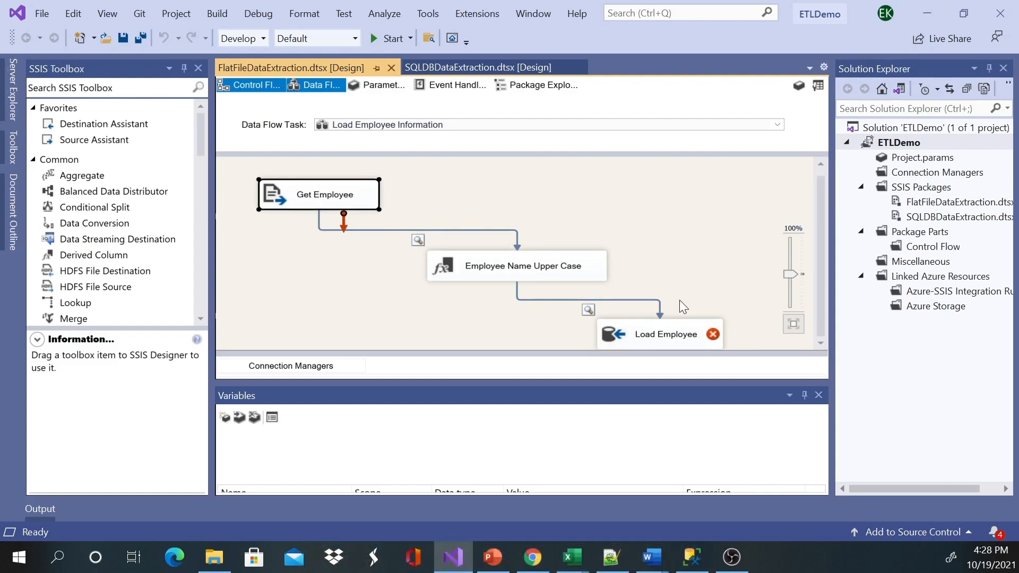
click(649, 332)
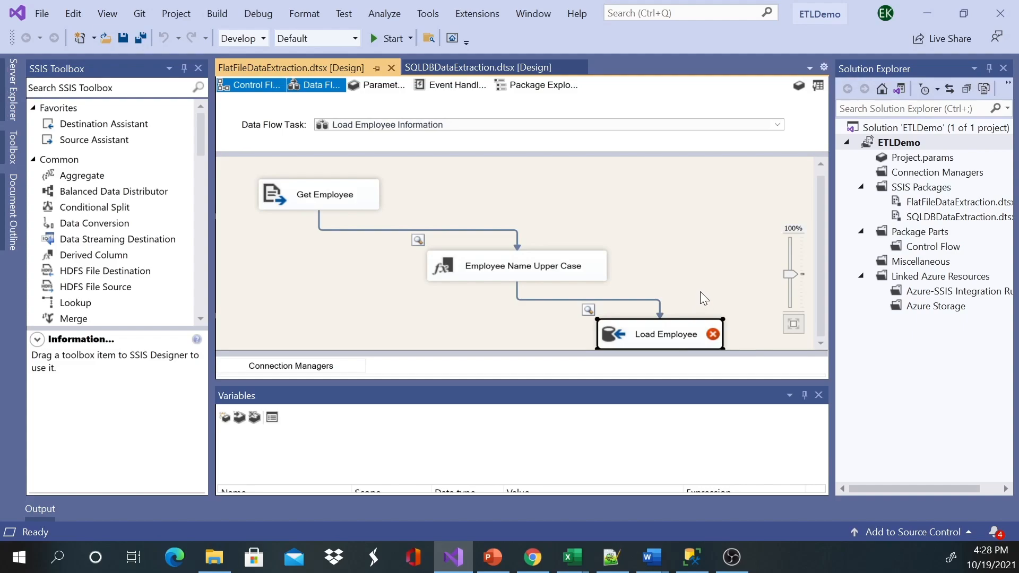
mouse_move(658, 337)
click(305, 197)
right_click(305, 197)
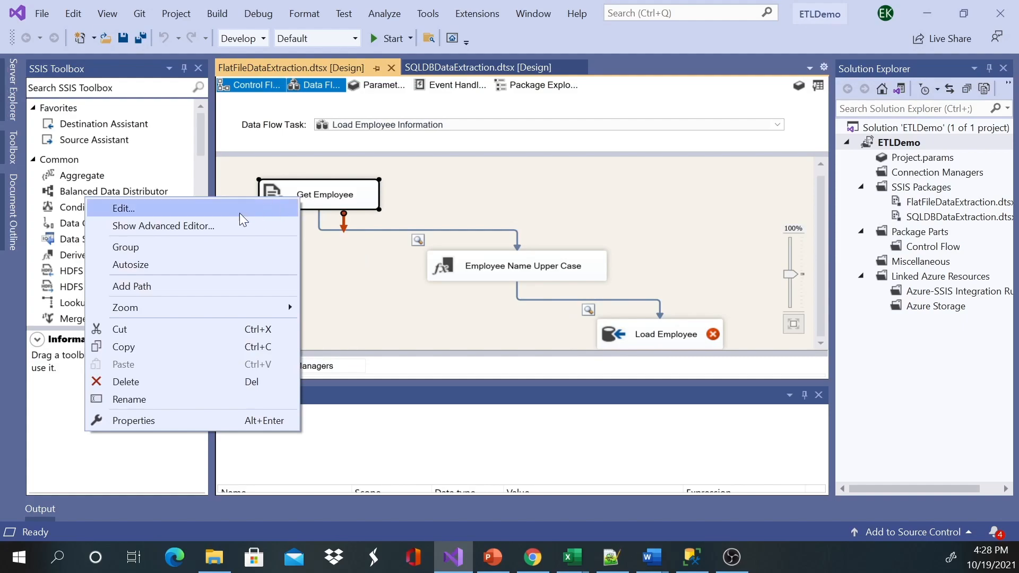
click(222, 226)
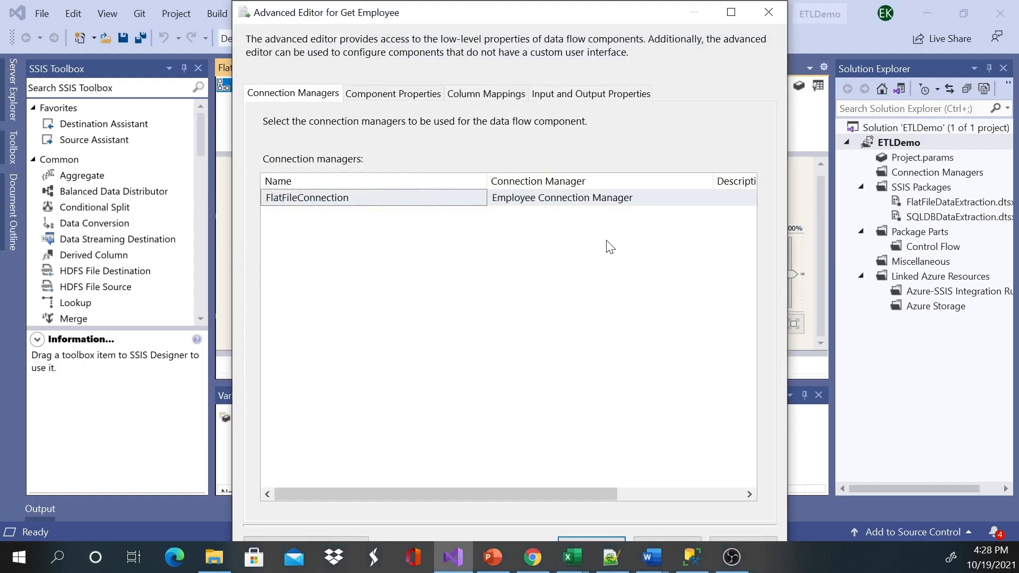
click(563, 96)
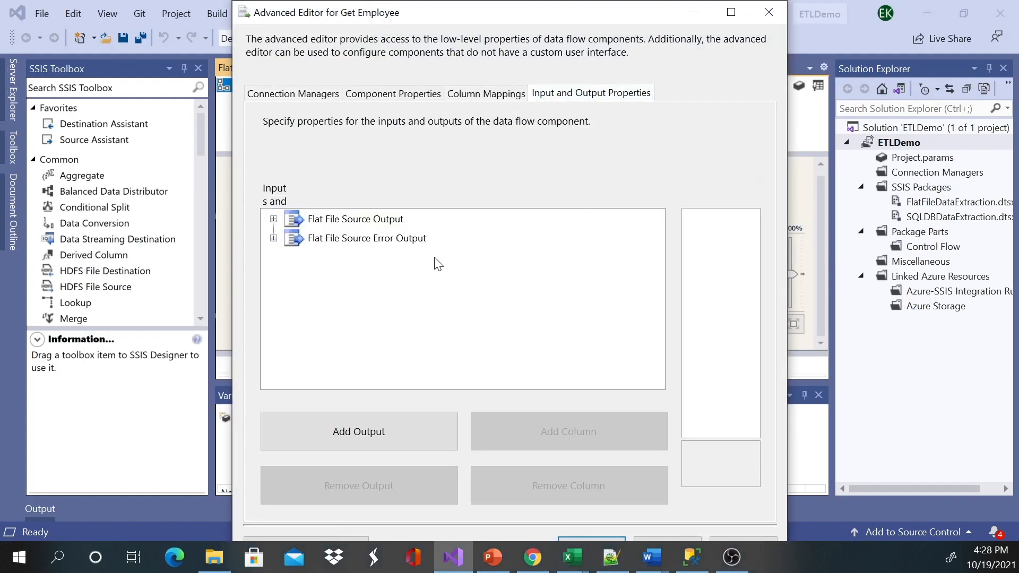
click(274, 220)
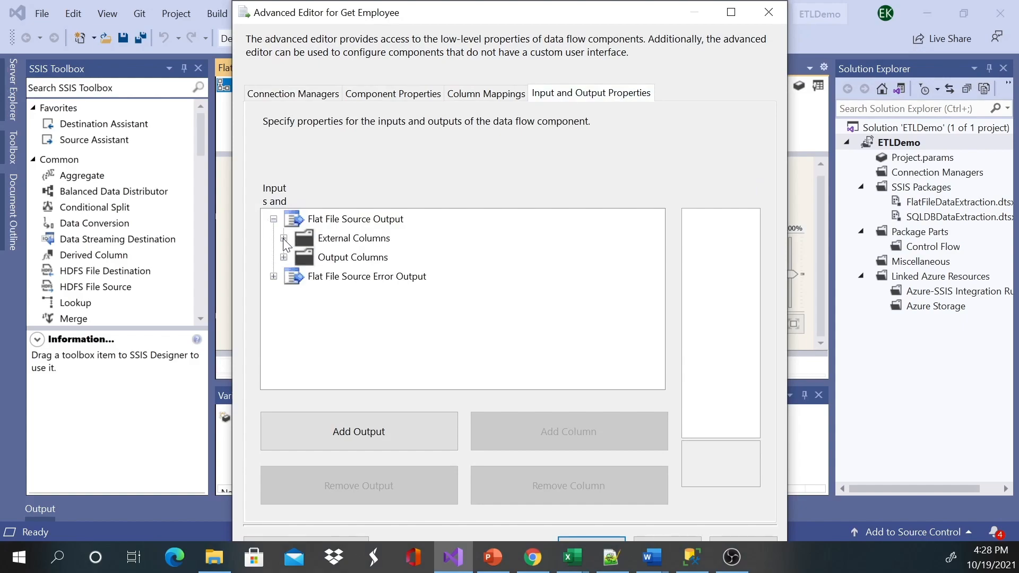
click(284, 258)
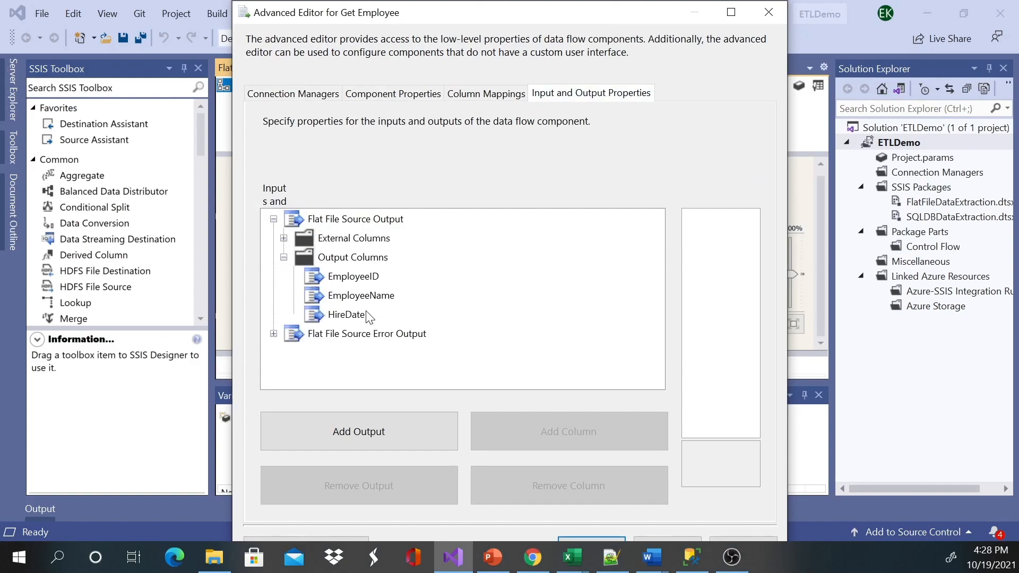
click(359, 297)
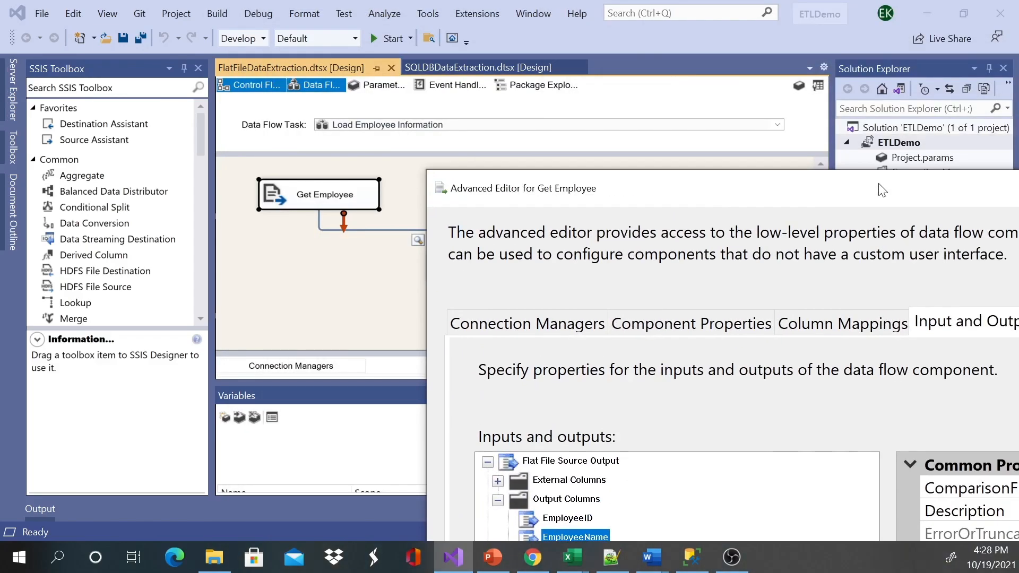
Examine the data type properties of the source's EmployeeName output column, then close the editor without changes.
drag(879, 184, 434, 21)
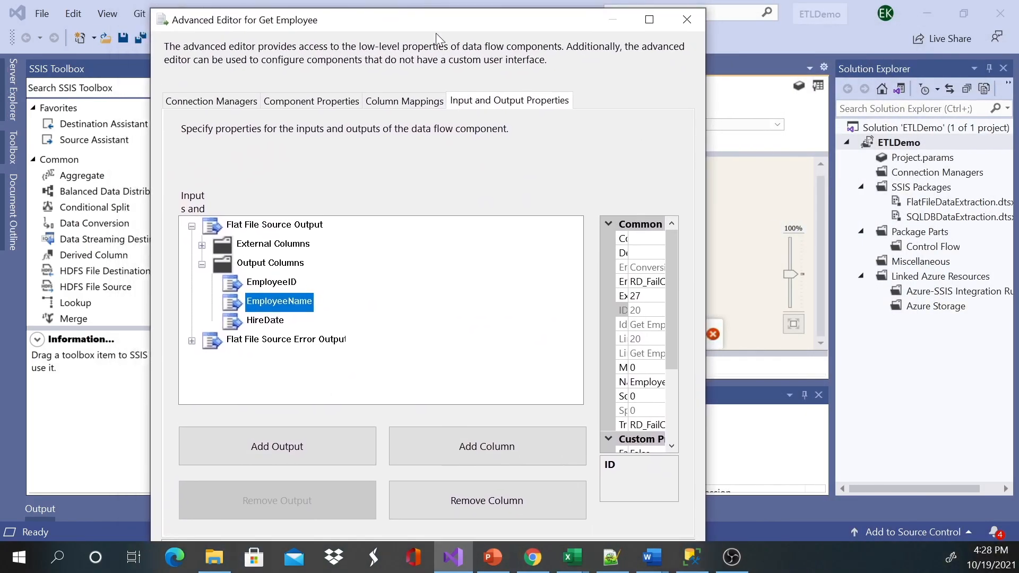
drag(707, 167, 972, 178)
drag(938, 310, 942, 384)
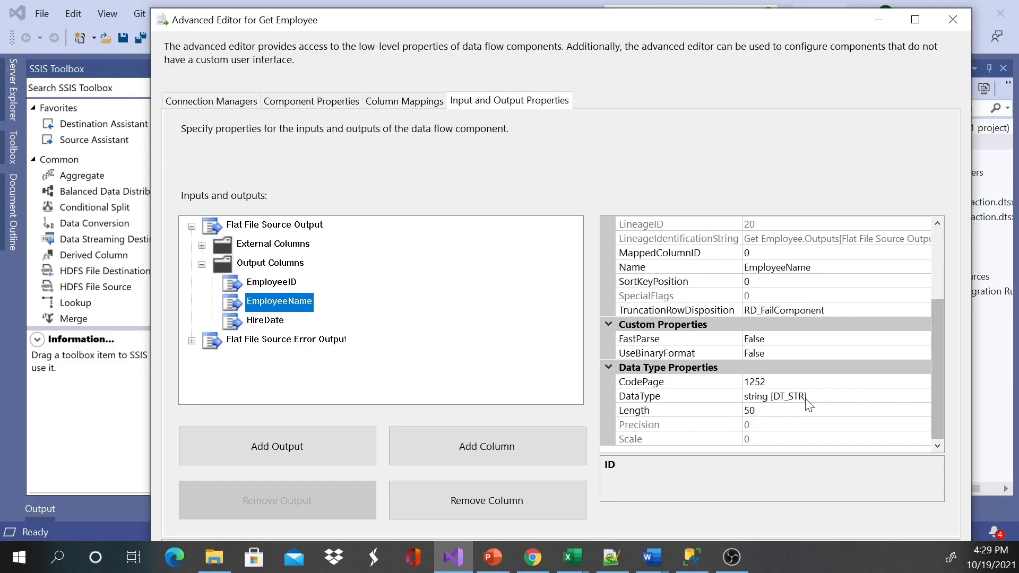
click(772, 398)
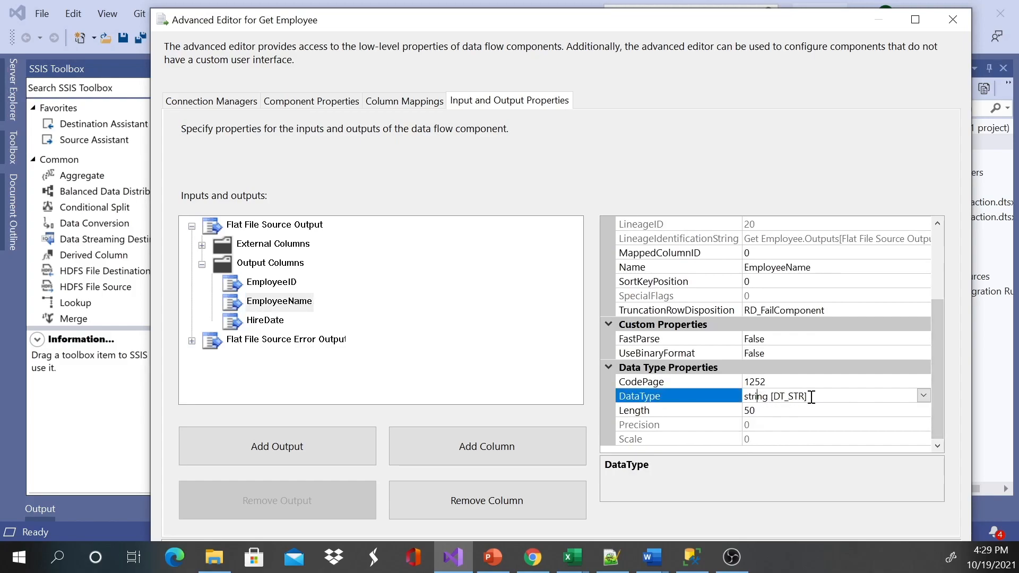
drag(823, 398, 744, 397)
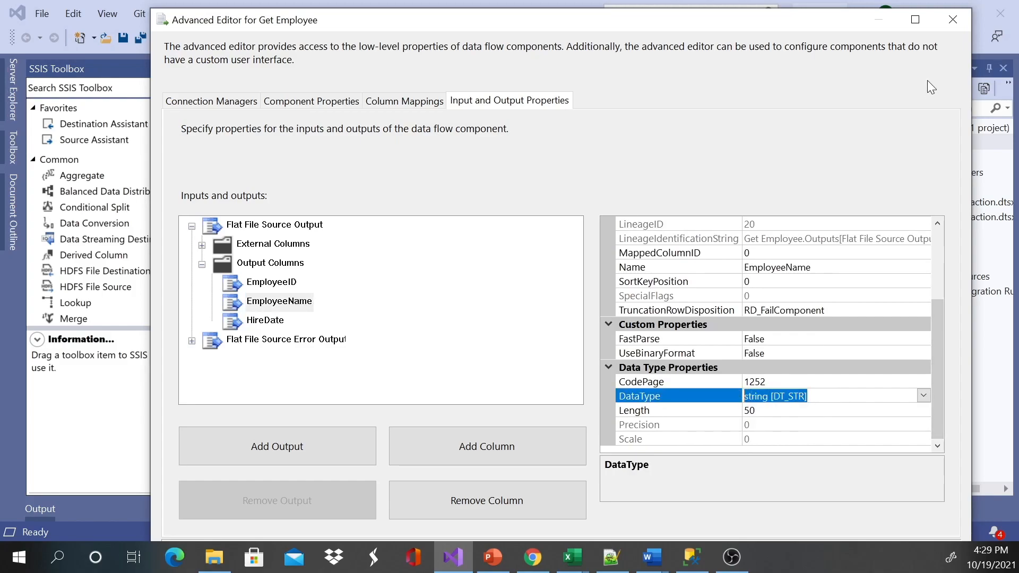
click(953, 20)
click(659, 327)
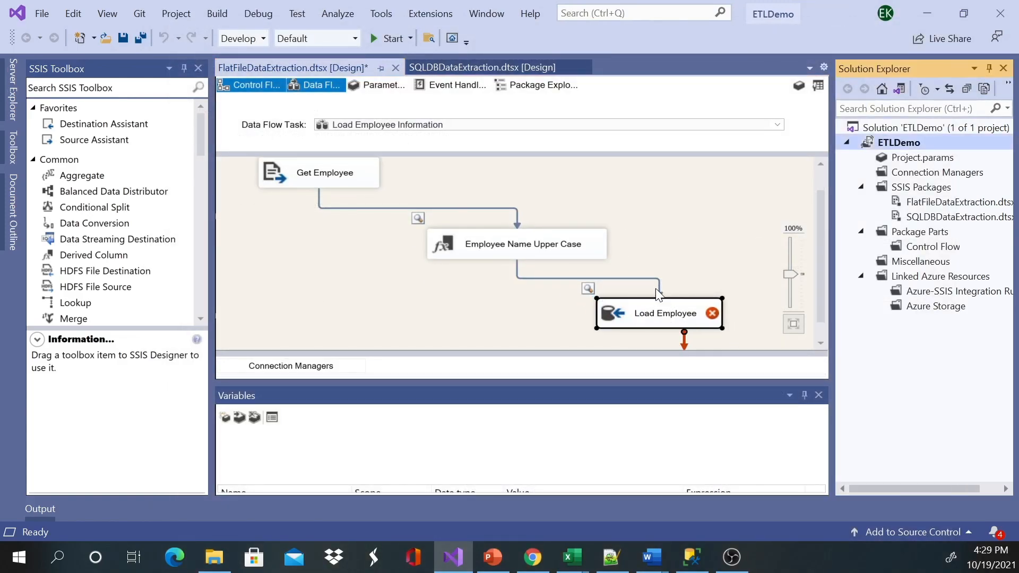
right_click(639, 314)
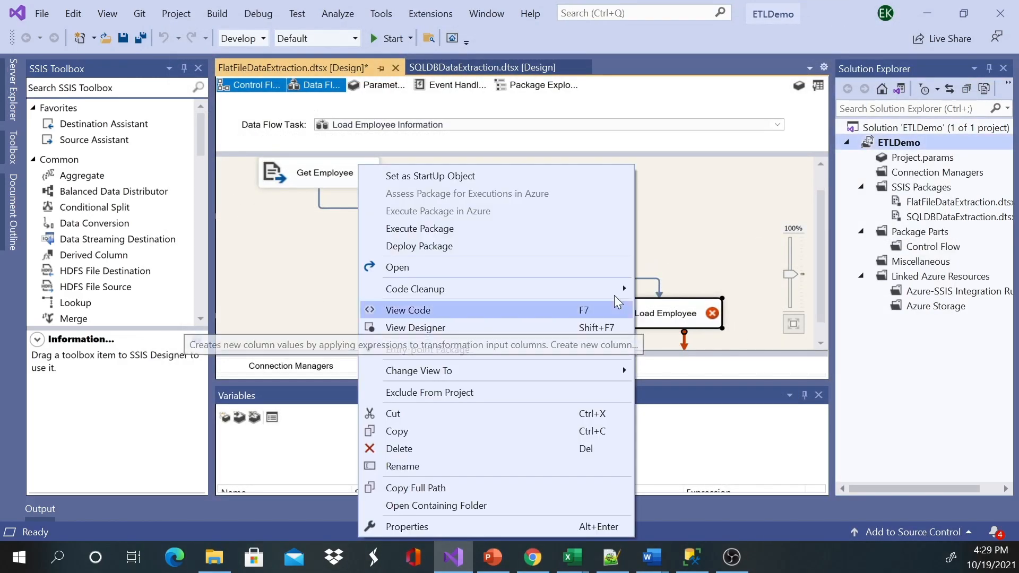
click(706, 239)
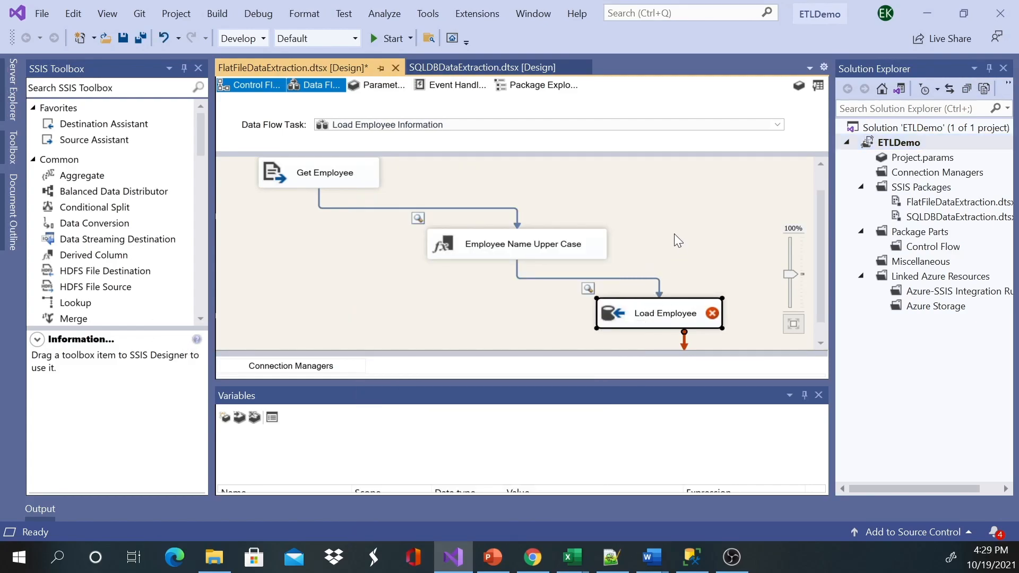
scroll(674, 233, down, 2)
double_click(551, 306)
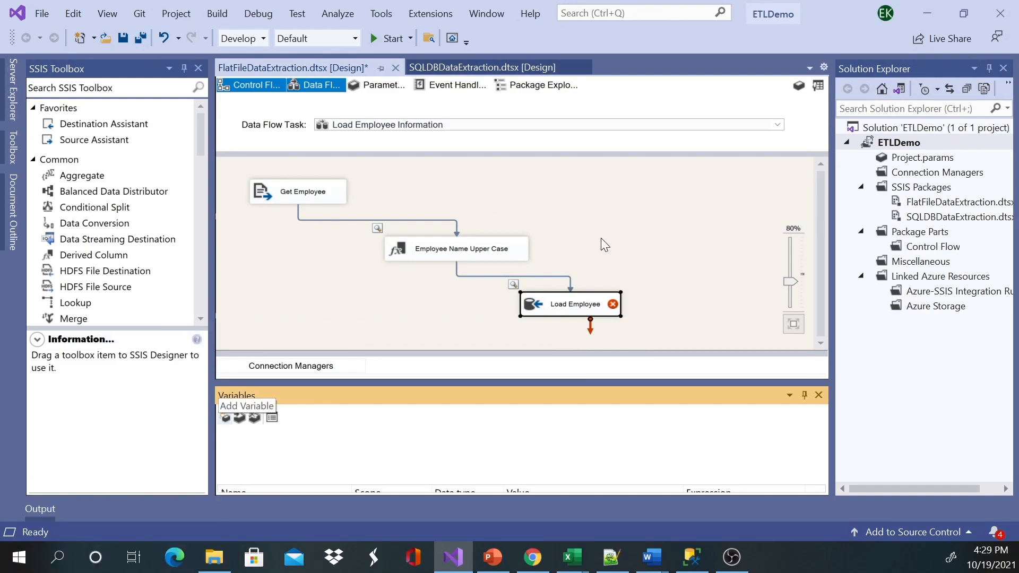
scroll(601, 237, down, 1)
click(533, 286)
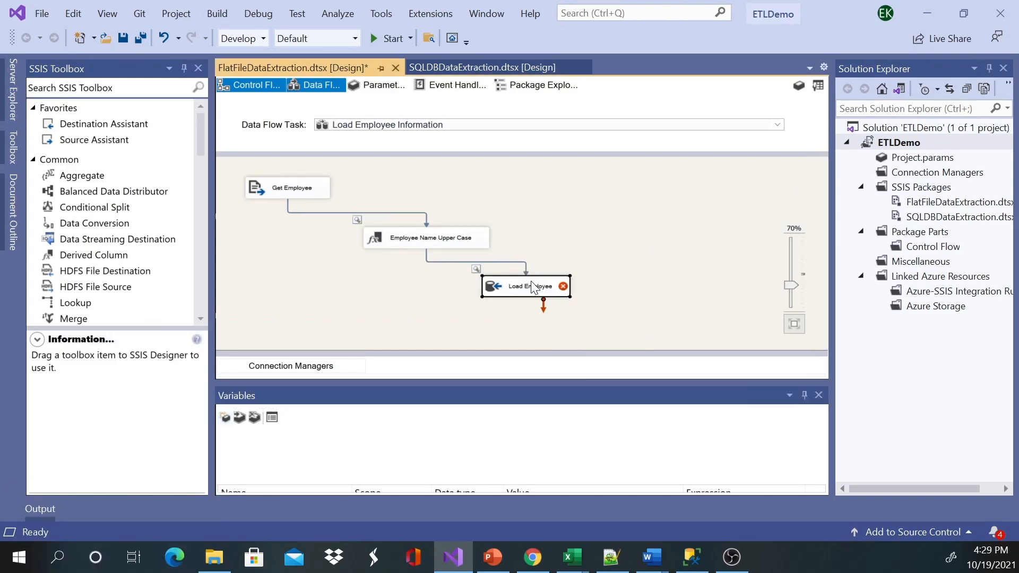
scroll(594, 224, down, 4)
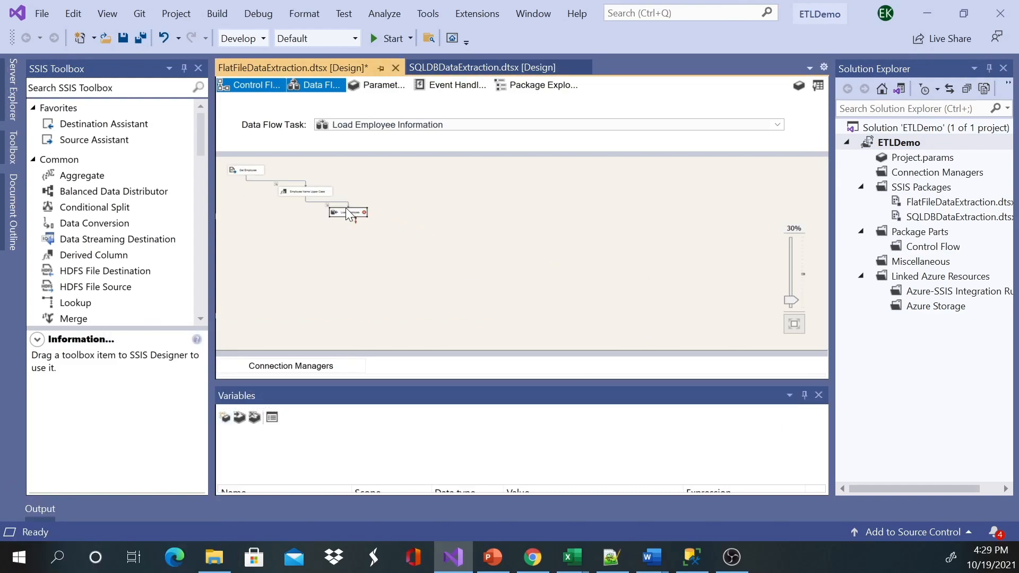
Open the Advanced Editor of the Load Employee destination and select EmployeeName_NEW among its OLE DB Destination input columns.
right_click(346, 208)
click(358, 212)
right_click(358, 212)
click(297, 240)
click(566, 99)
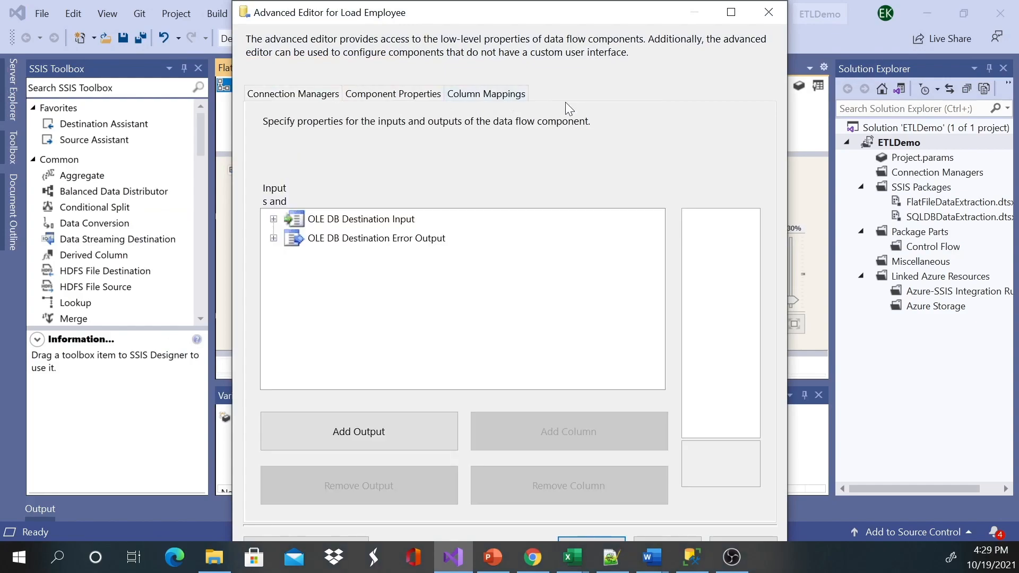
click(274, 220)
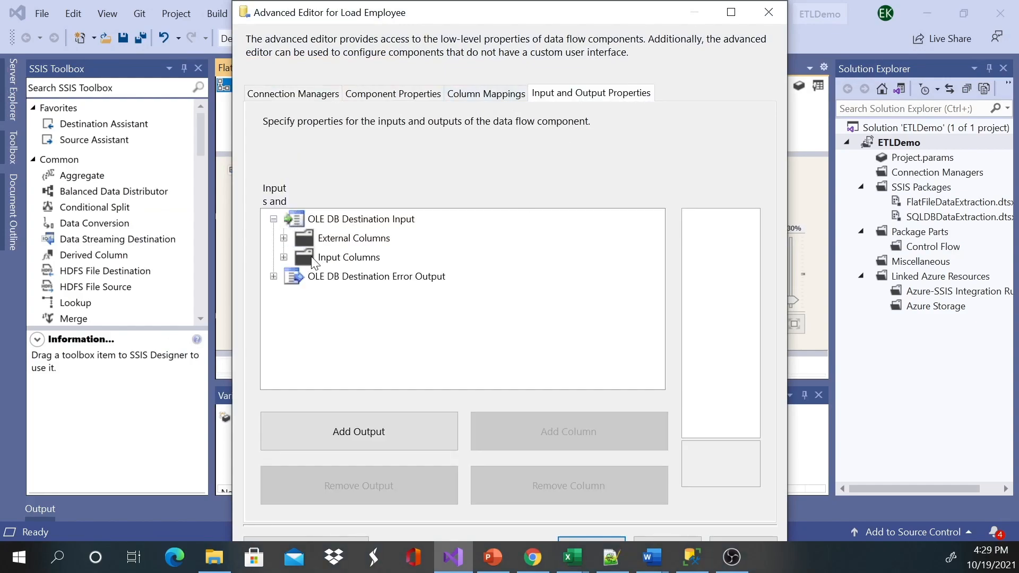
click(284, 257)
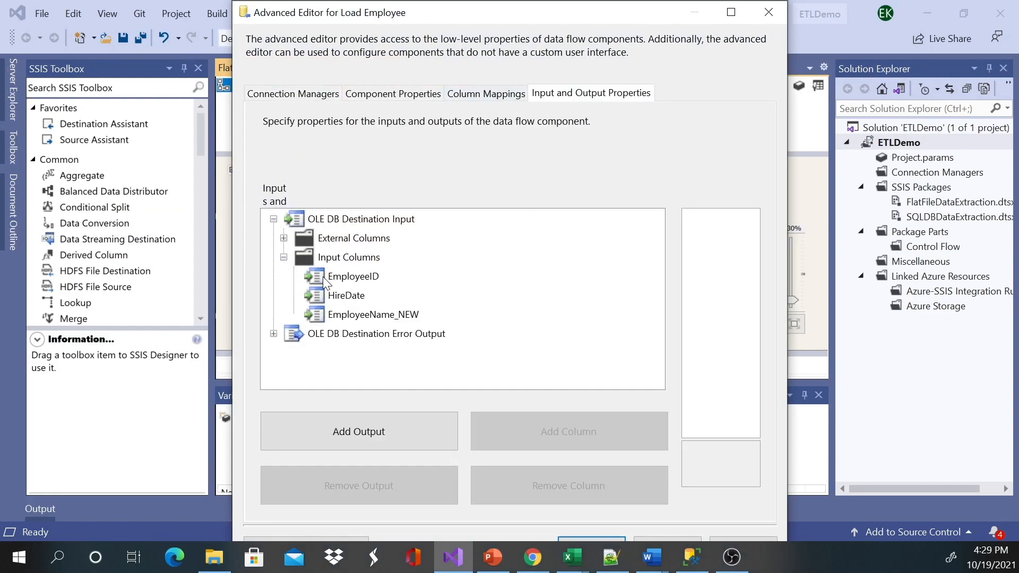
click(365, 315)
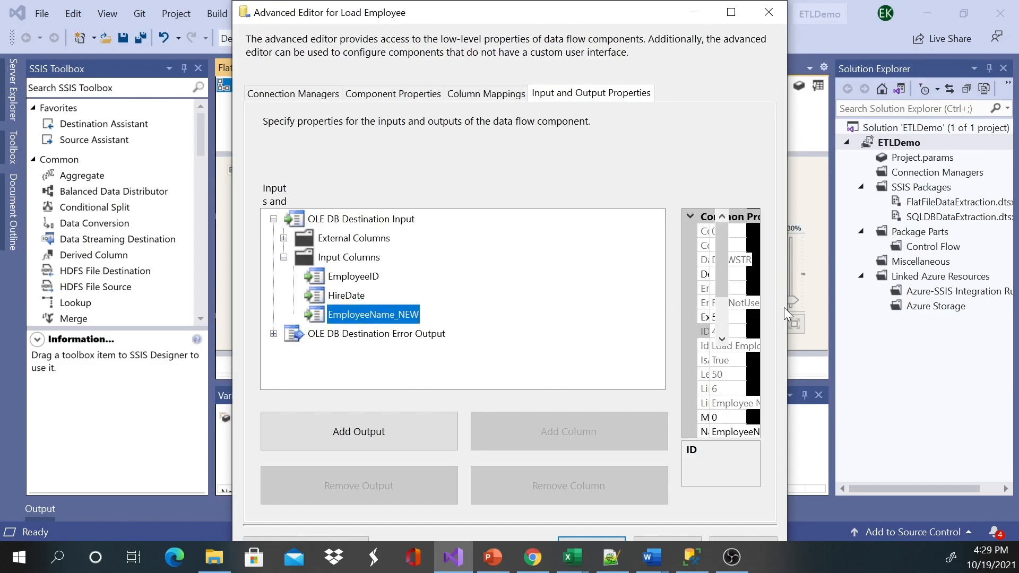
Widen the editor and examine the data type and length of the EmployeeName_NEW input column.
drag(787, 307, 948, 320)
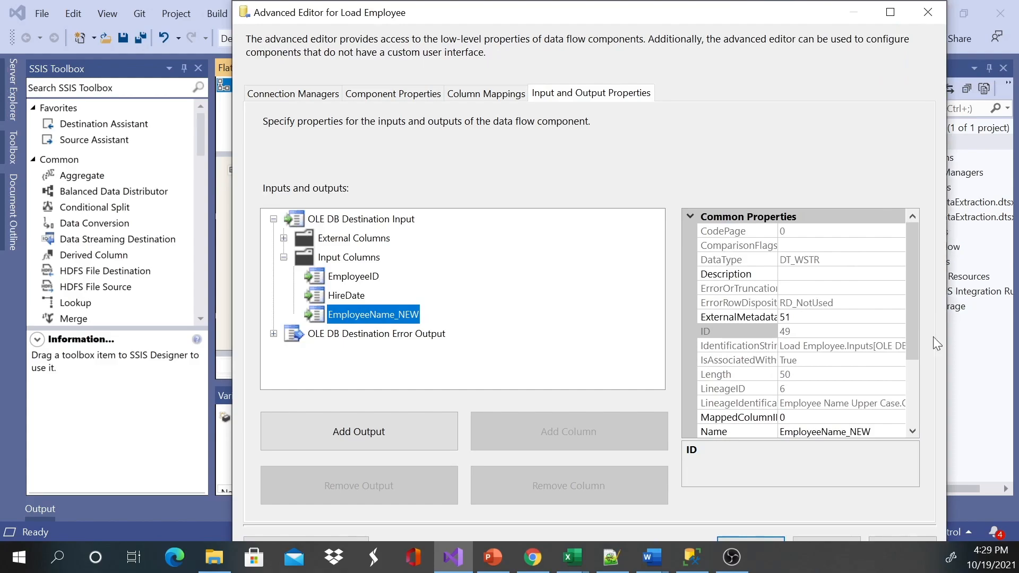
scroll(894, 391, down, 3)
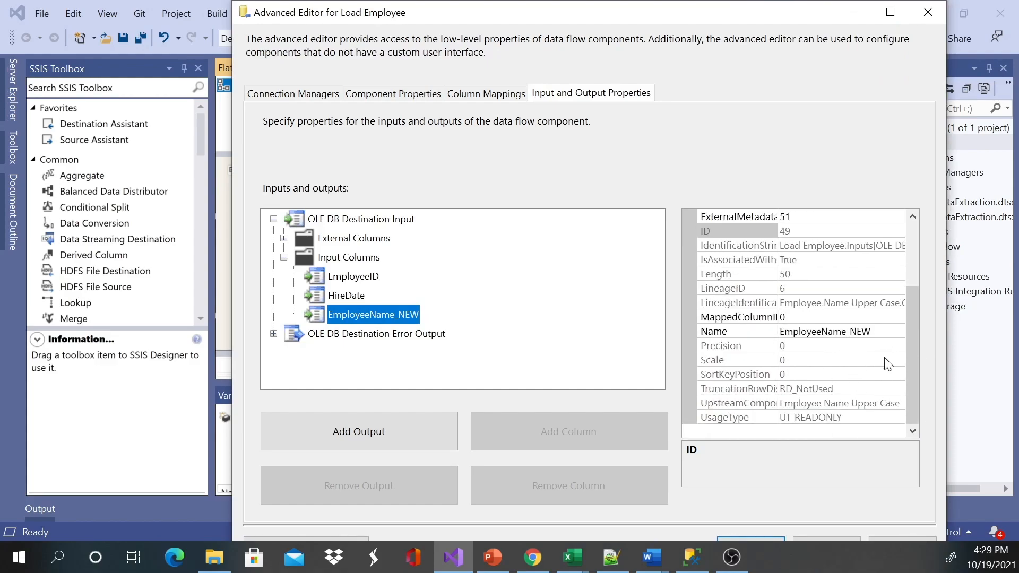
scroll(876, 367, up, 2)
scroll(866, 372, up, 1)
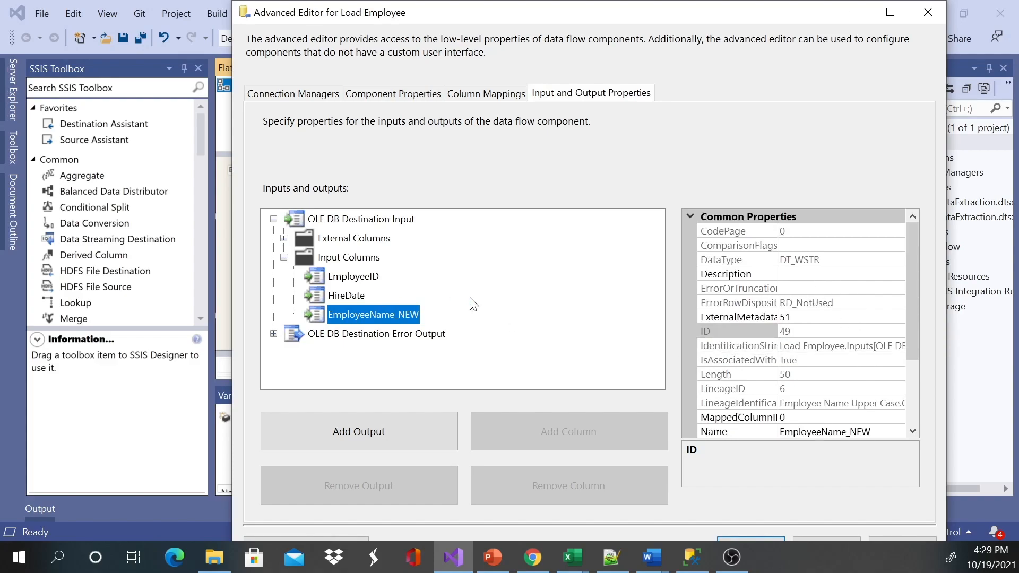
Compare the external EmployeeName column's data type with that of the EmployeeName_NEW input column, then close the destination's editor.
click(284, 237)
click(361, 285)
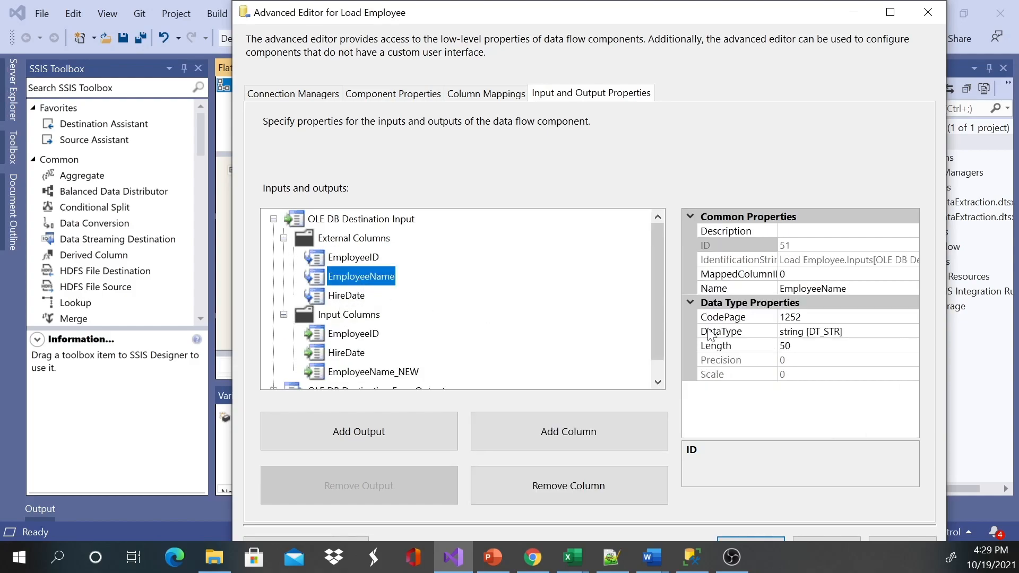
scroll(349, 331, down, 1)
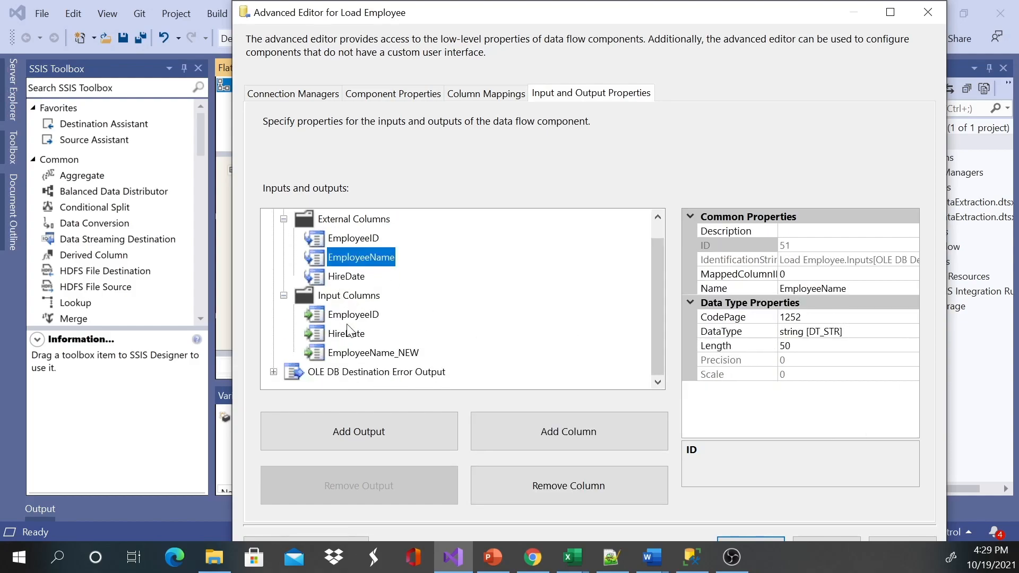
click(365, 353)
scroll(897, 374, down, 1)
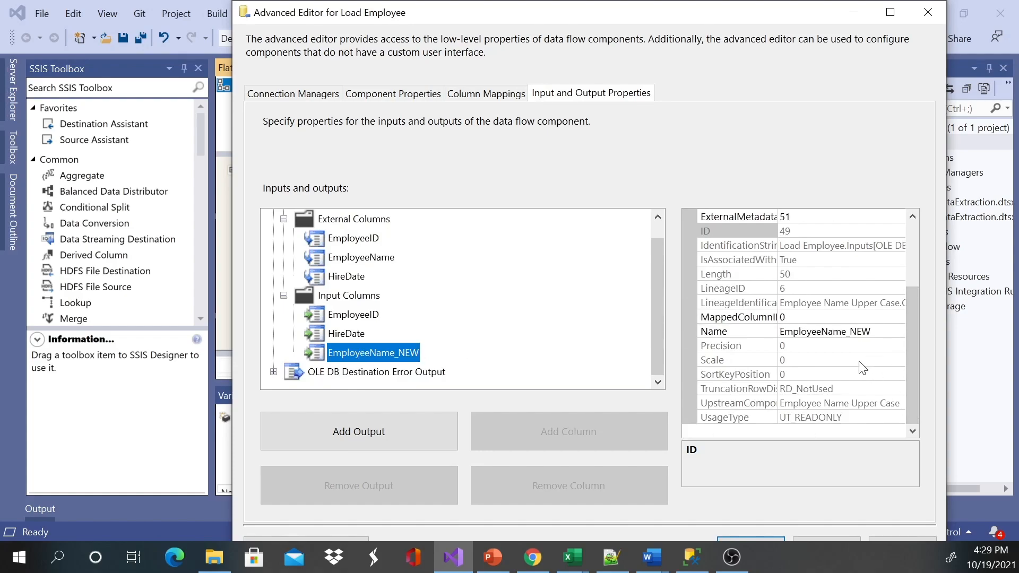
scroll(863, 368, up, 3)
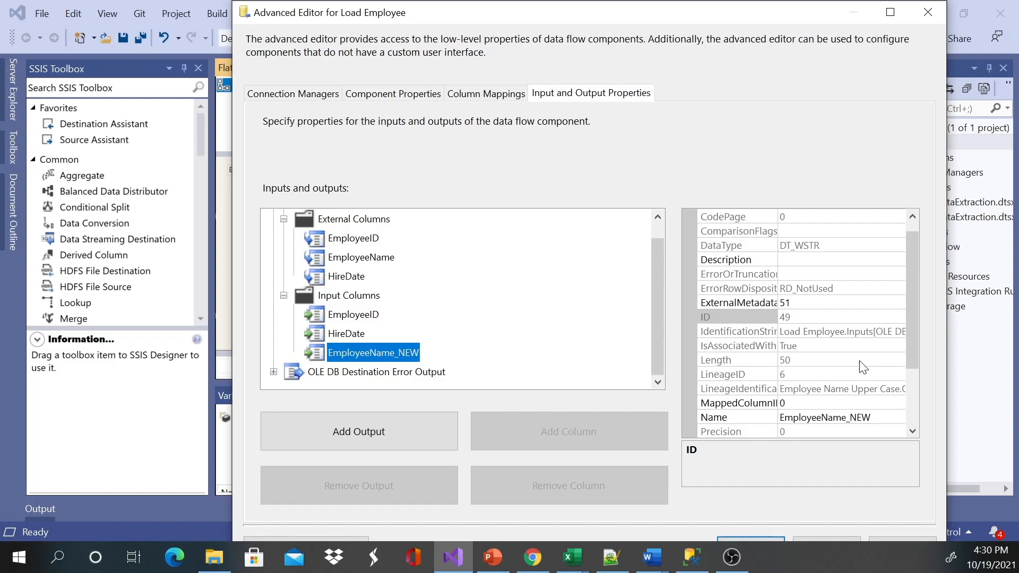
scroll(863, 368, down, 1)
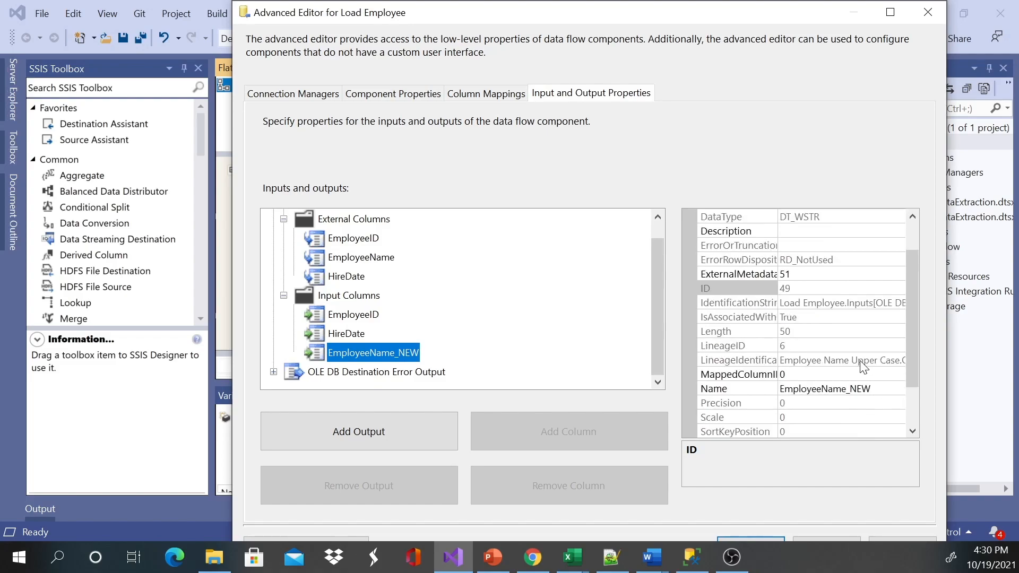
scroll(862, 368, down, 1)
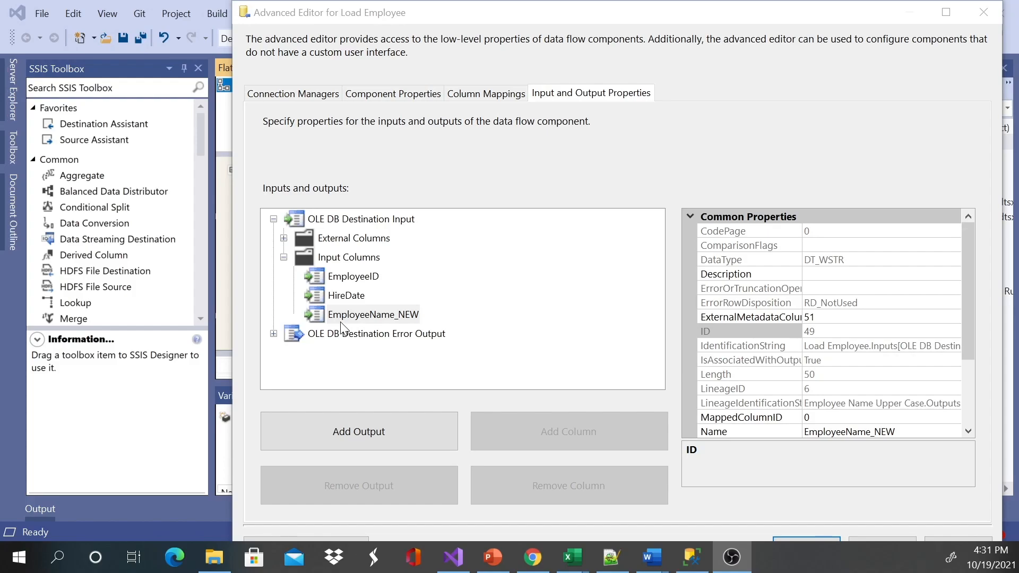
click(983, 12)
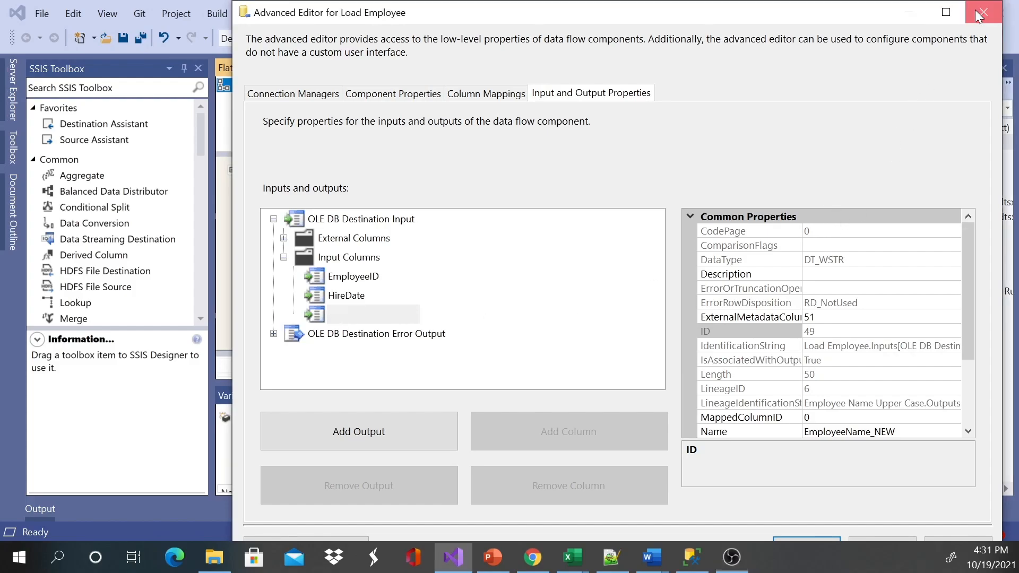
Open the Derived Column Transformation Editor of the Employee Name Upper Case component.
scroll(467, 249, up, 4)
click(452, 248)
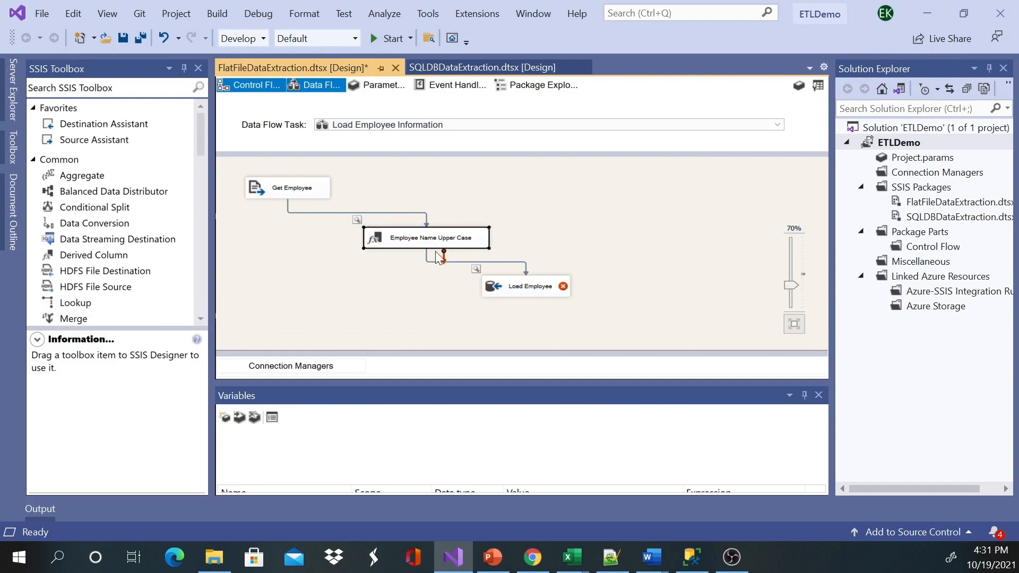
right_click(381, 239)
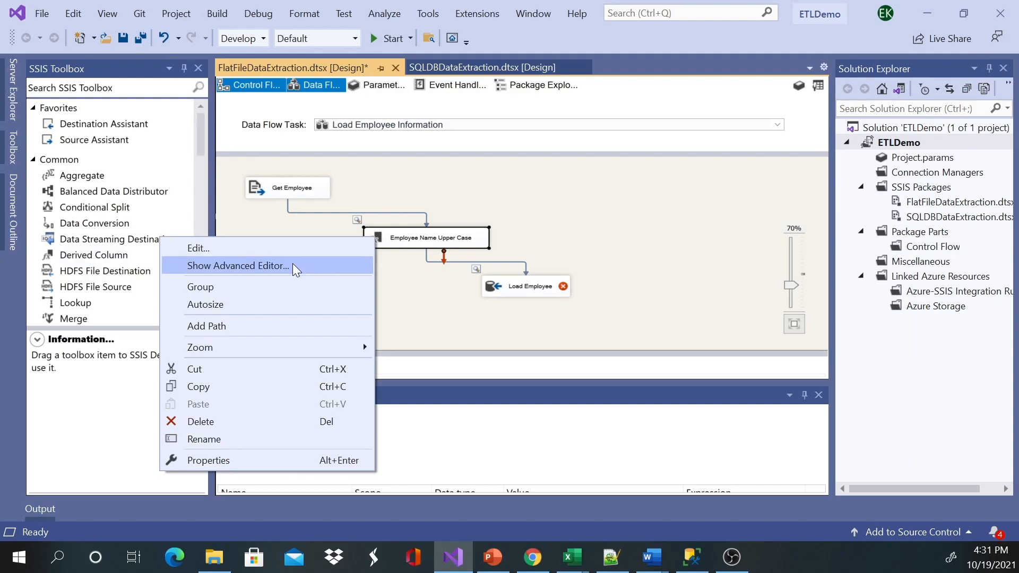
click(280, 247)
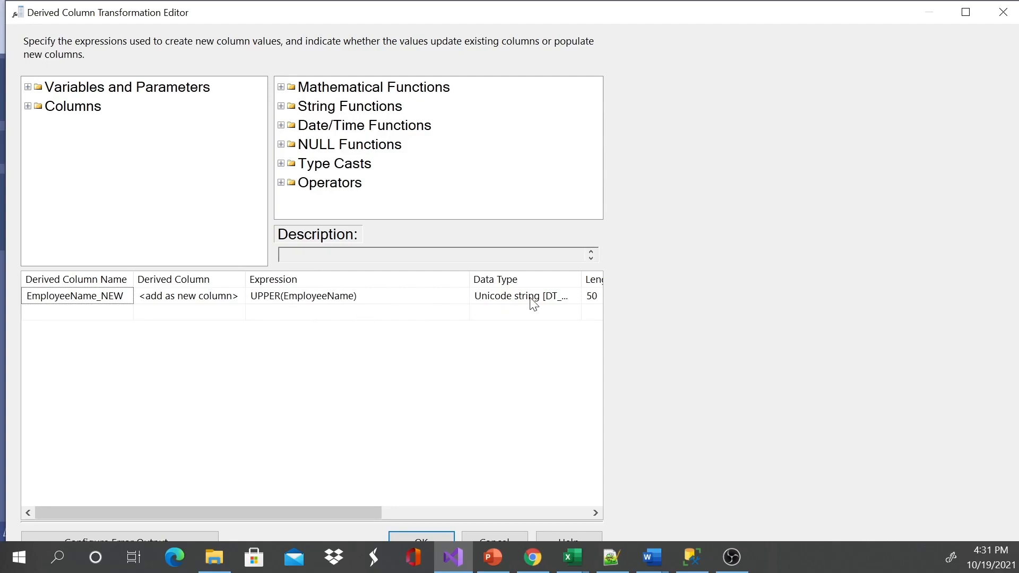
Examine the full data type of the derived EmployeeName_NEW column, then close the Derived Column Transformation Editor.
drag(467, 278, 379, 284)
drag(491, 275, 584, 275)
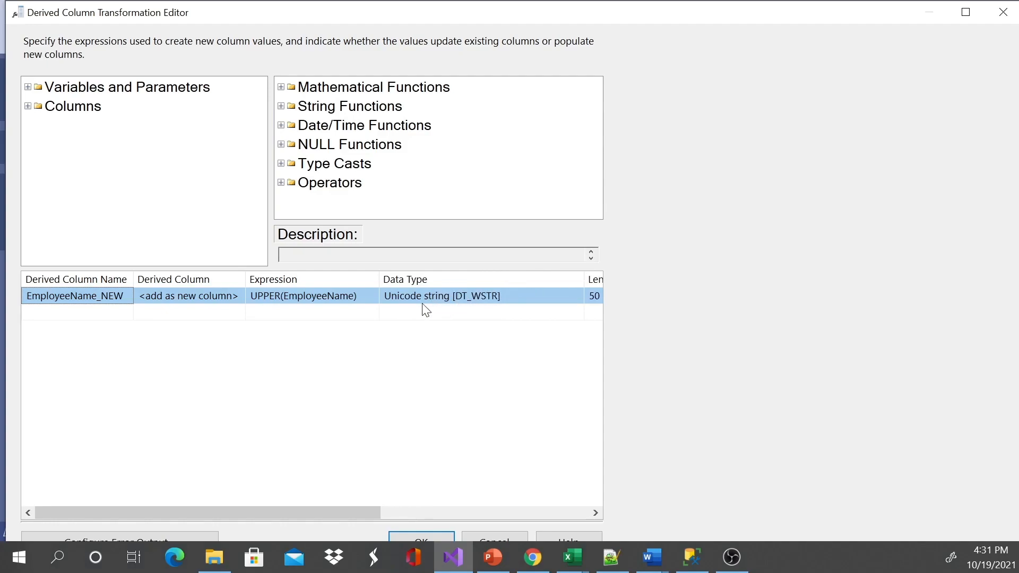
click(553, 298)
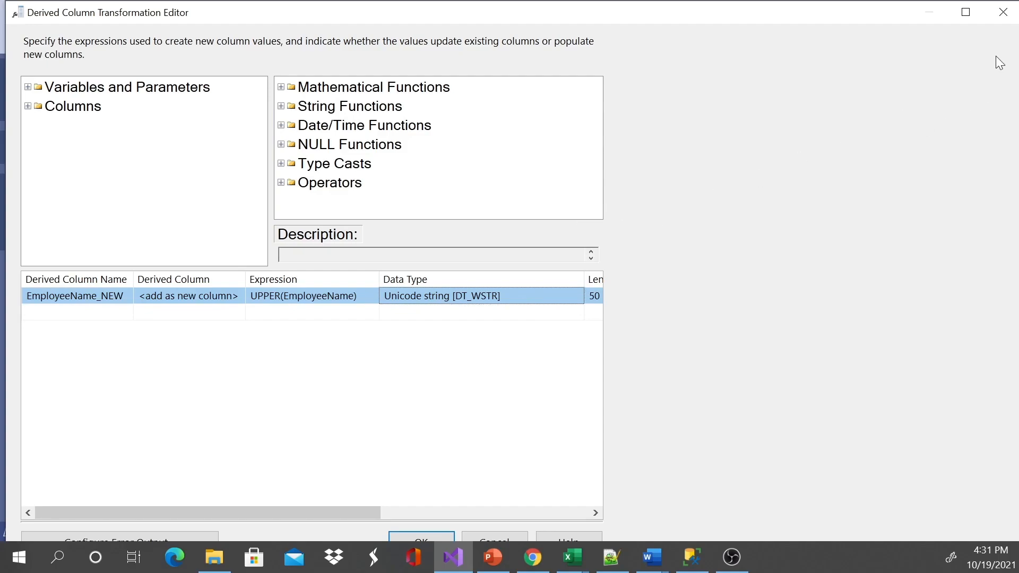
click(1003, 19)
Move the Load Employee destination farther from Employee Name Upper Case and delete the path connecting them.
click(532, 286)
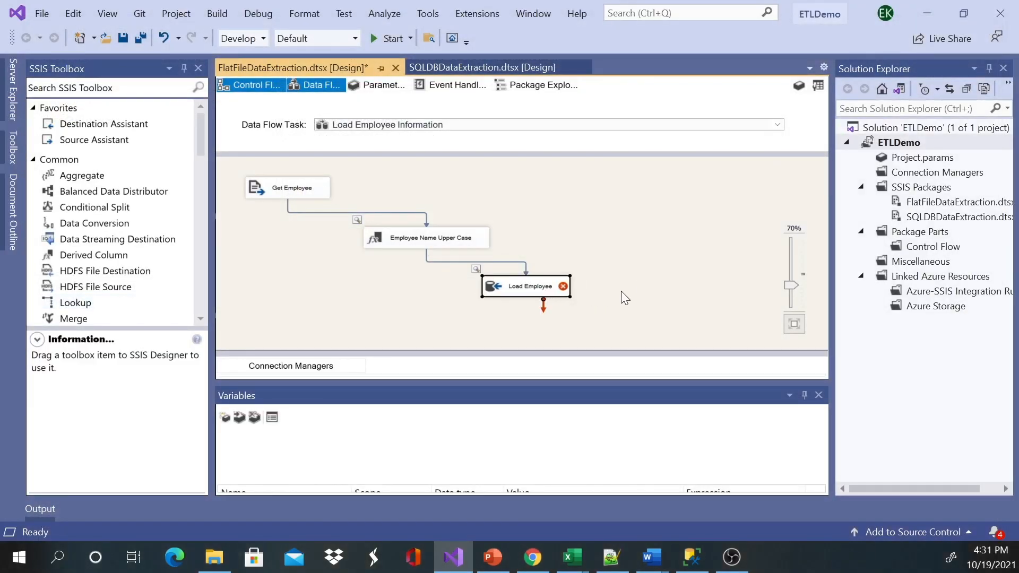
drag(489, 288, 586, 308)
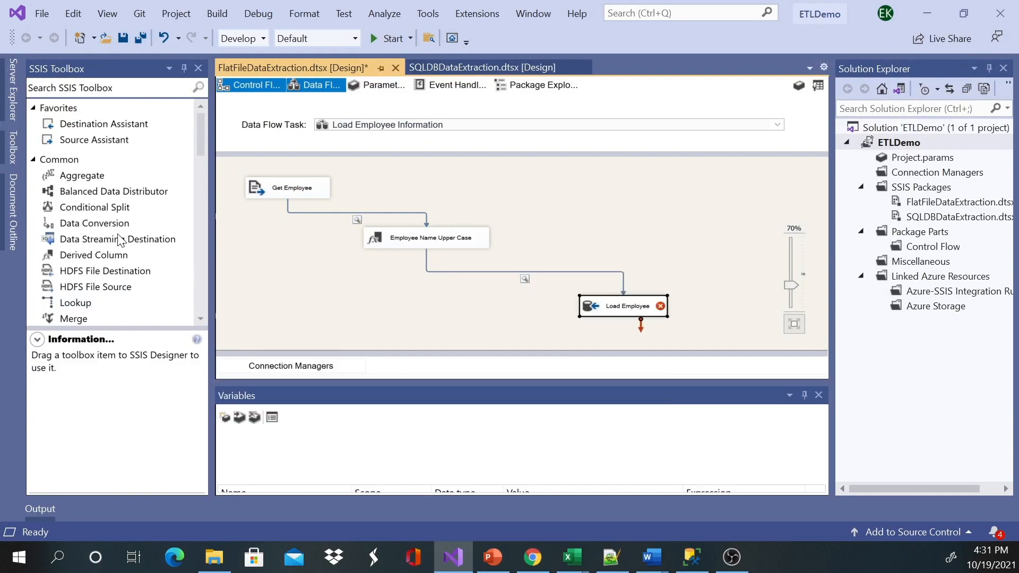
click(102, 225)
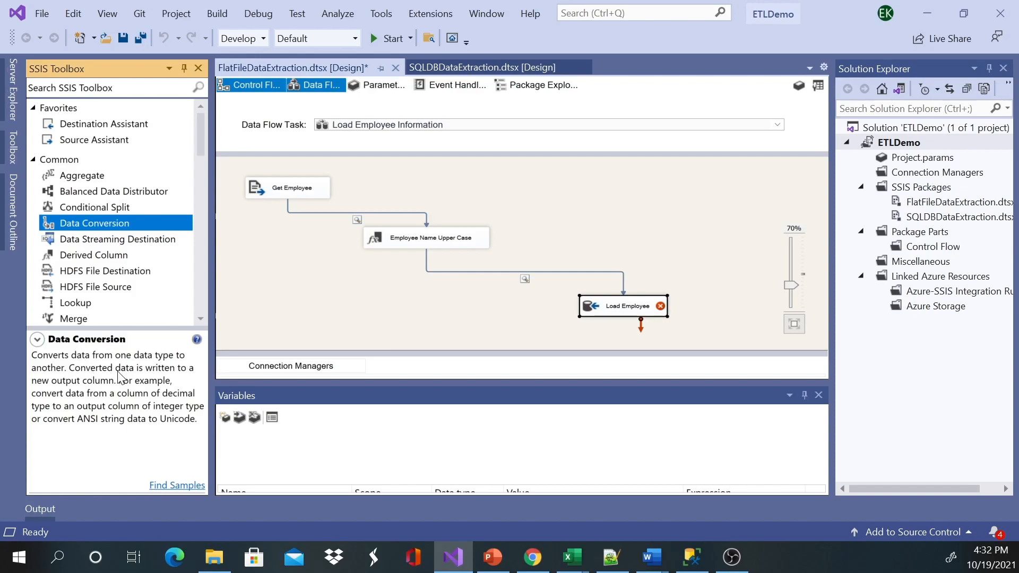
click(549, 272)
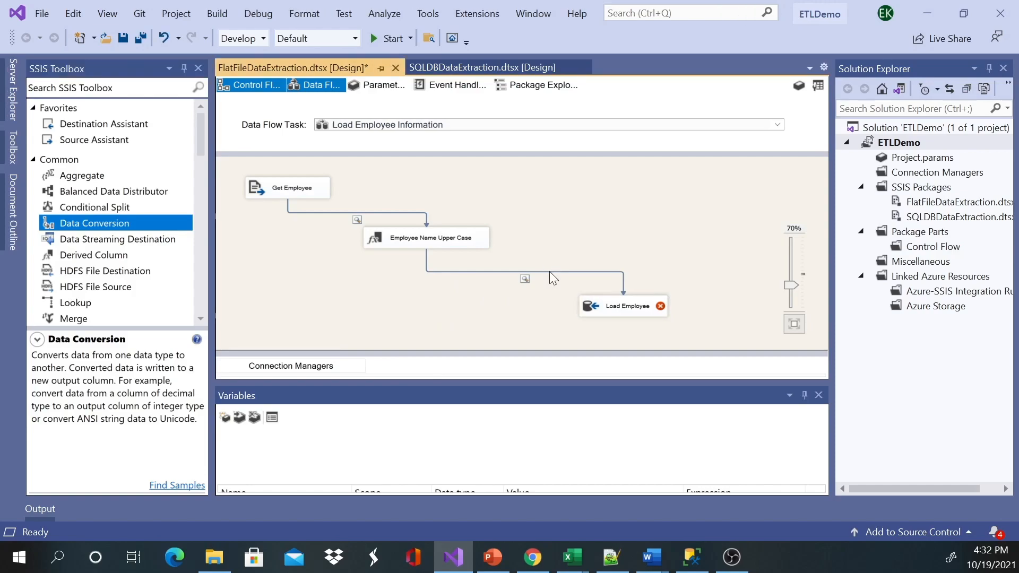
ctrl+scroll(540, 272, down, 2)
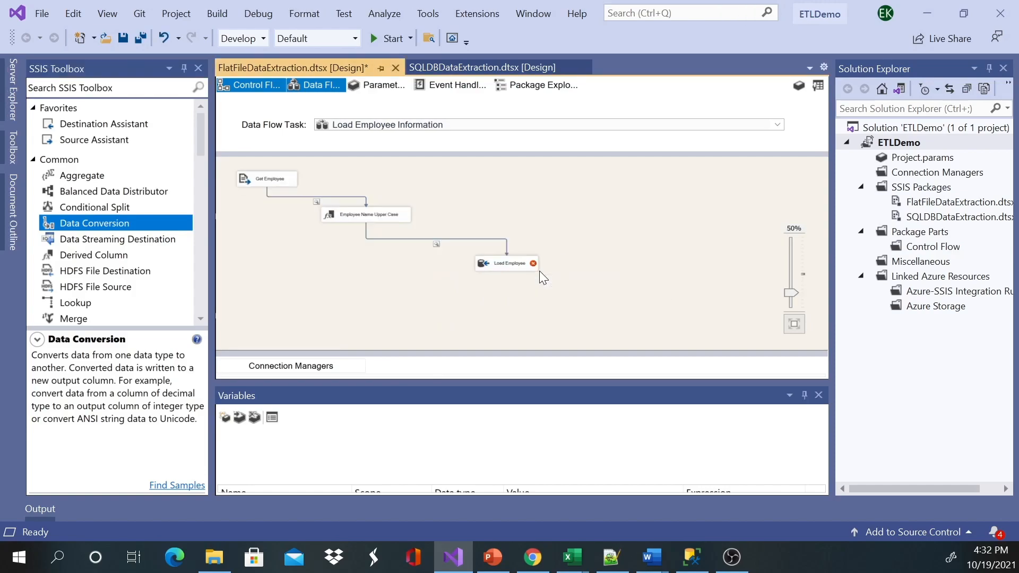
click(496, 240)
key(Delete)
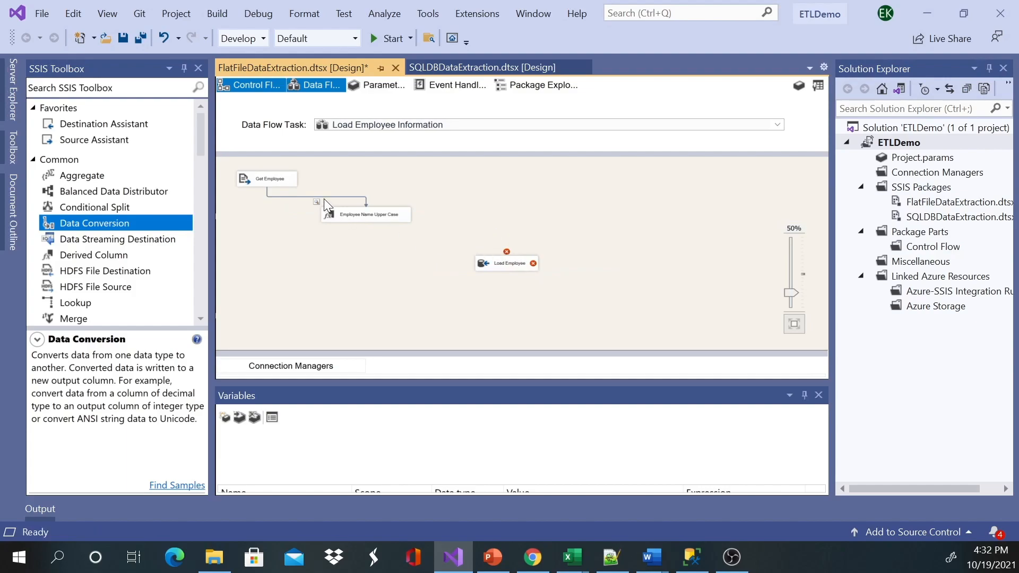
Add a Data Conversion transformation to the data flow and connect the Employee Name Upper Case output to it.
drag(113, 228, 458, 219)
click(374, 218)
drag(374, 233, 480, 227)
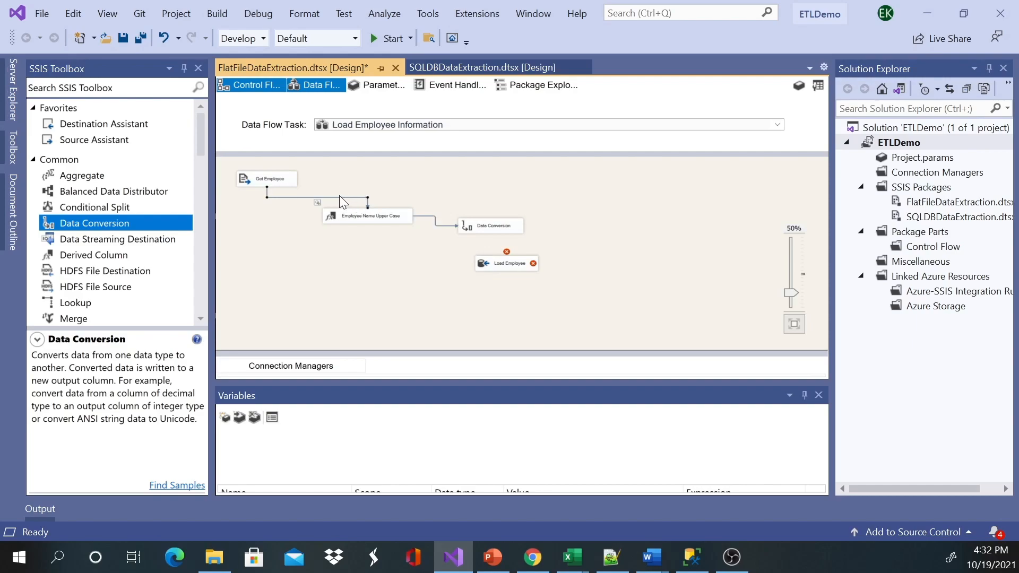
Disable the data viewer on the path between Get Employee and Employee Name Upper Case.
double_click(324, 198)
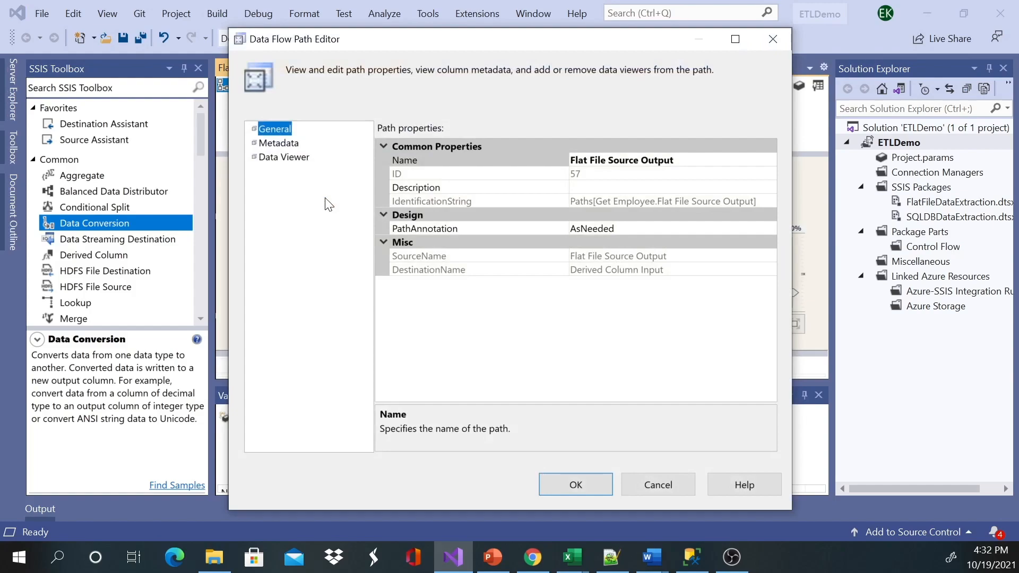
click(274, 163)
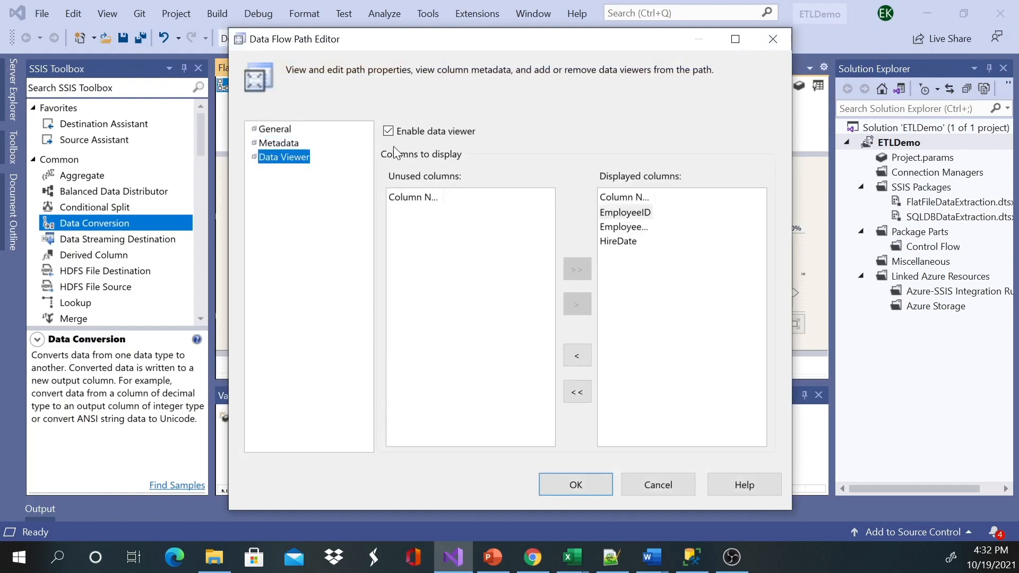
click(389, 131)
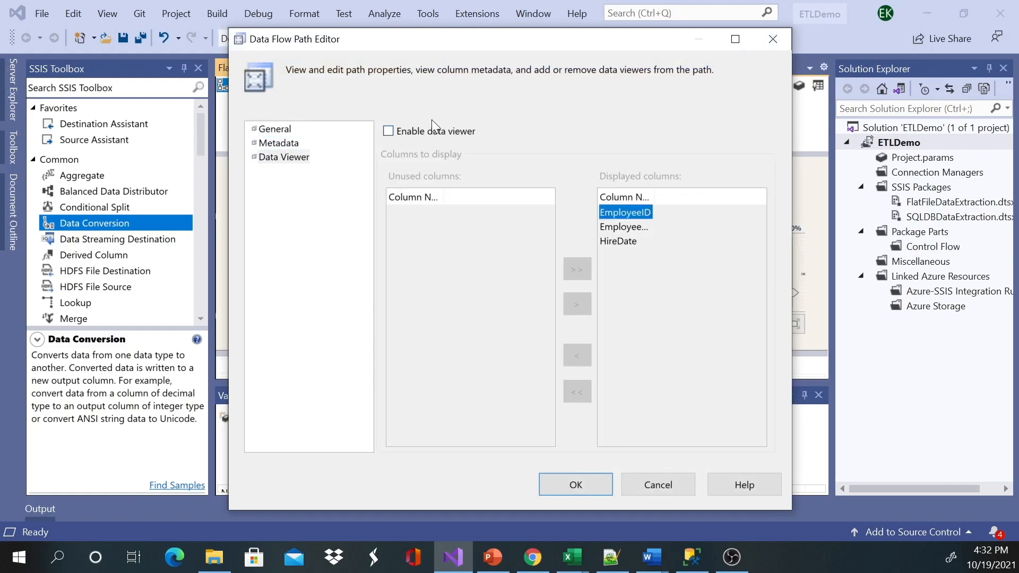
drag(491, 41, 460, 40)
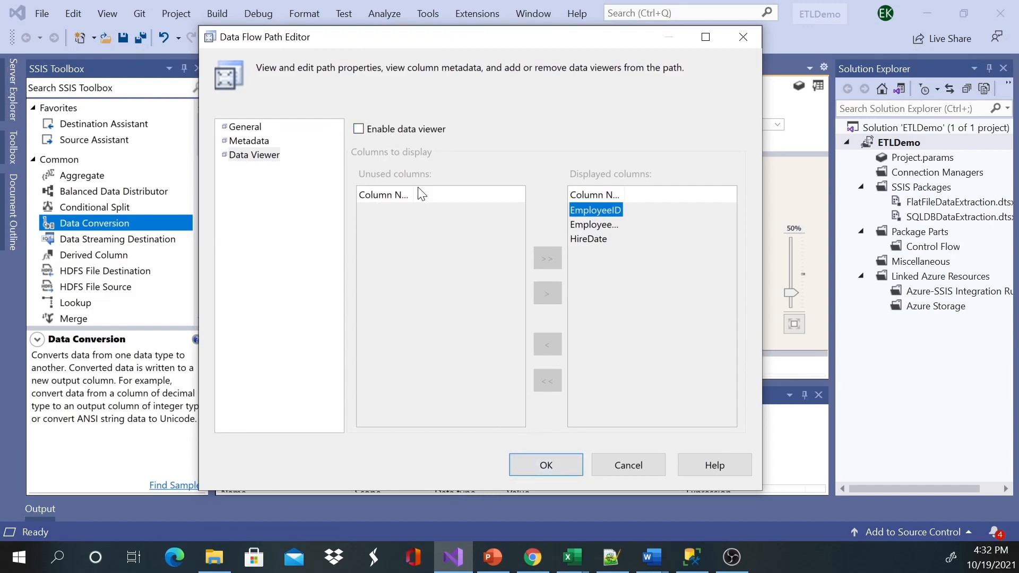
click(555, 466)
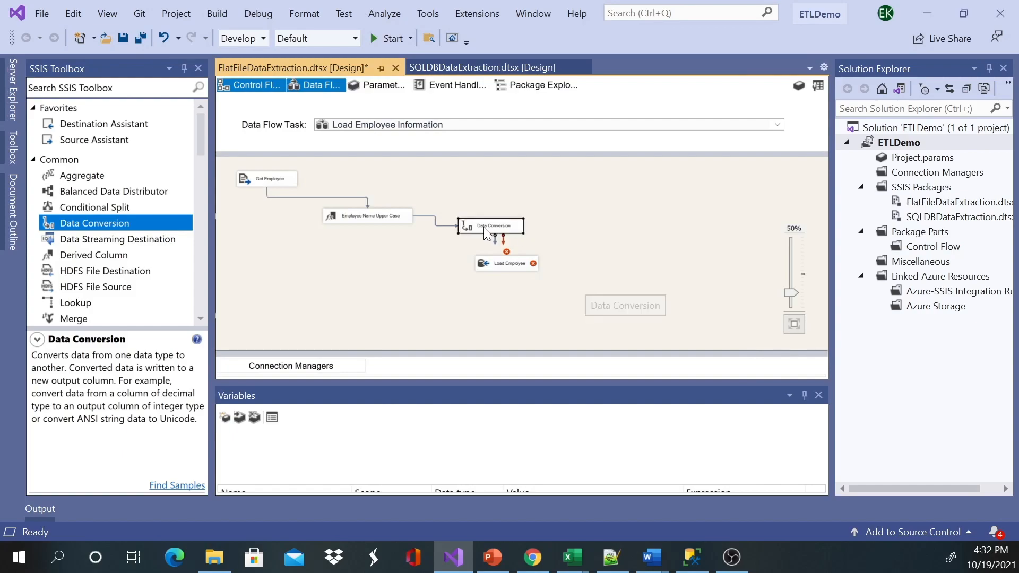
Configure the Data Conversion component to convert the EmployeeName_NEW input column to string [DT_STR].
double_click(483, 227)
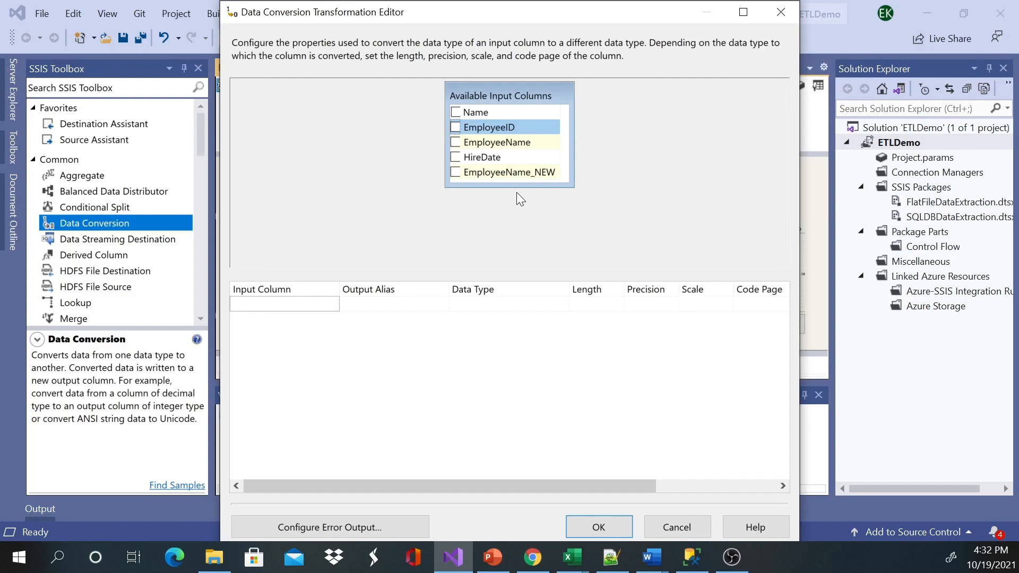
mouse_move(565, 13)
mouse_down()
mouse_move(568, 355)
mouse_move(563, 1)
mouse_move(562, 63)
mouse_move(561, 31)
mouse_up()
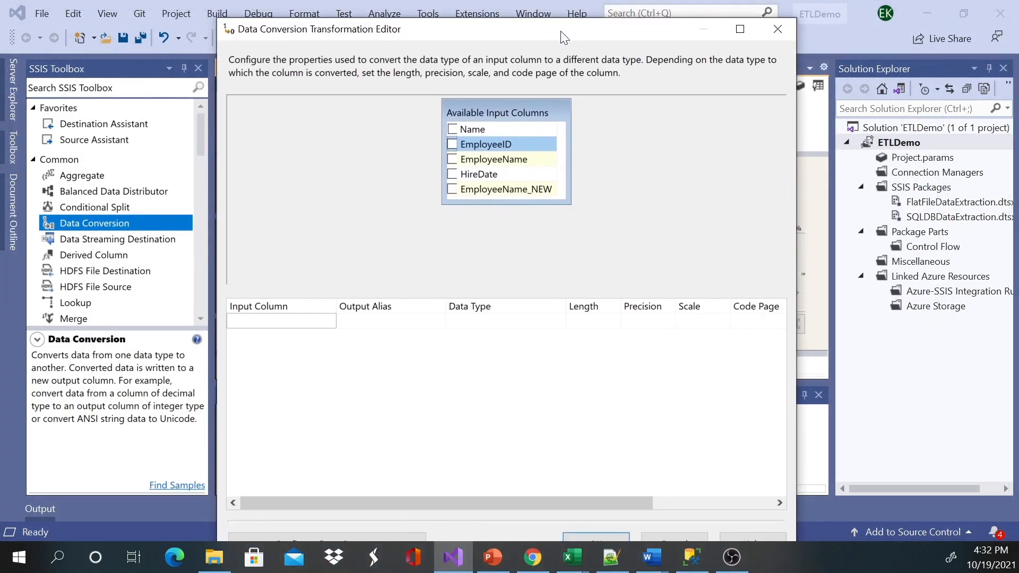
click(452, 190)
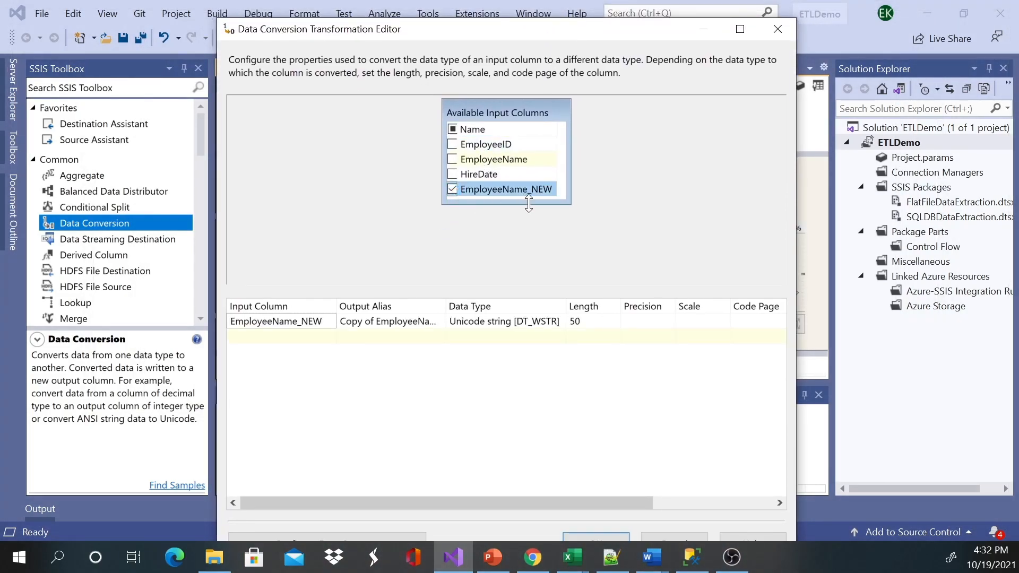
click(549, 324)
click(559, 320)
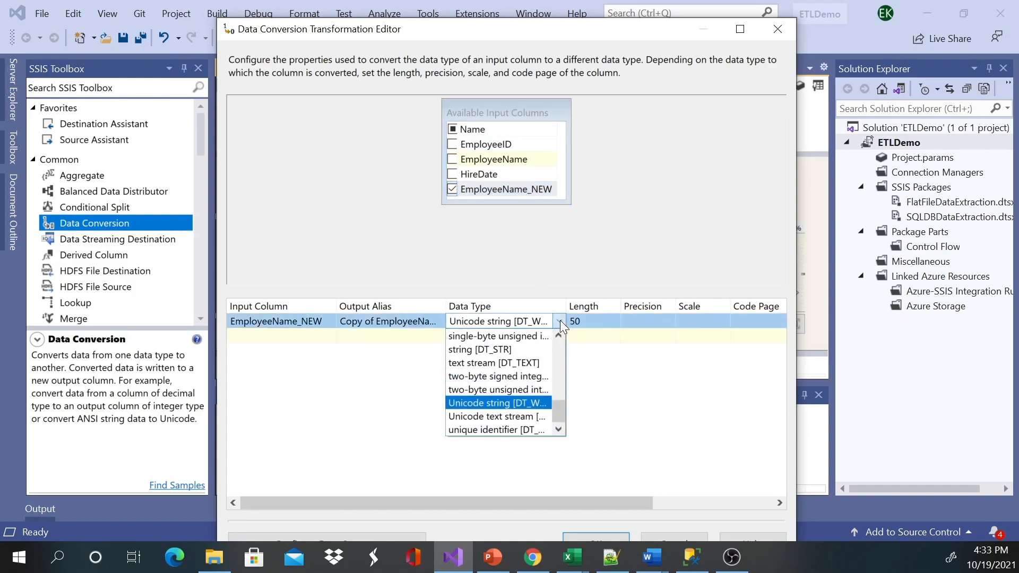
click(502, 352)
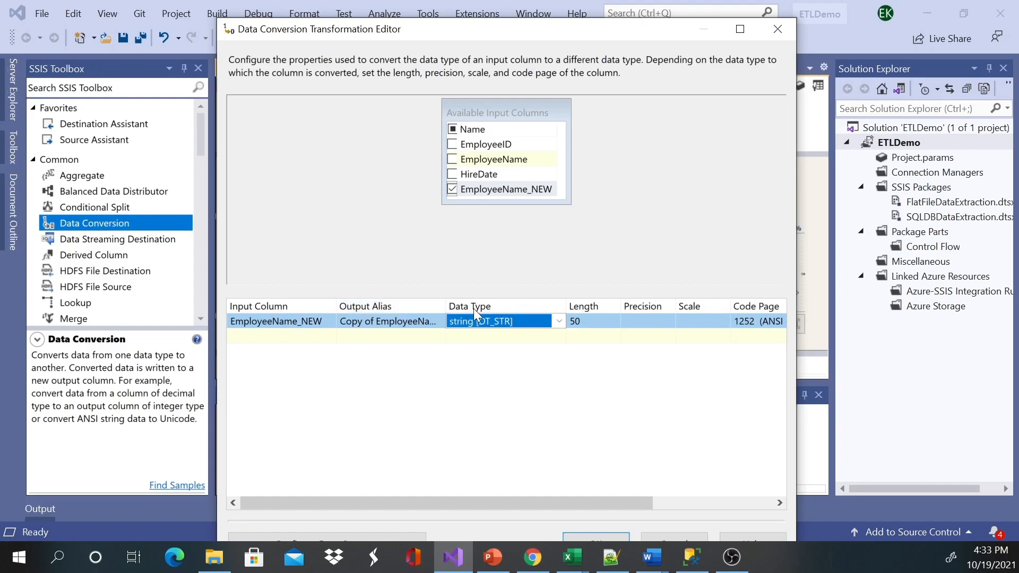
double_click(447, 306)
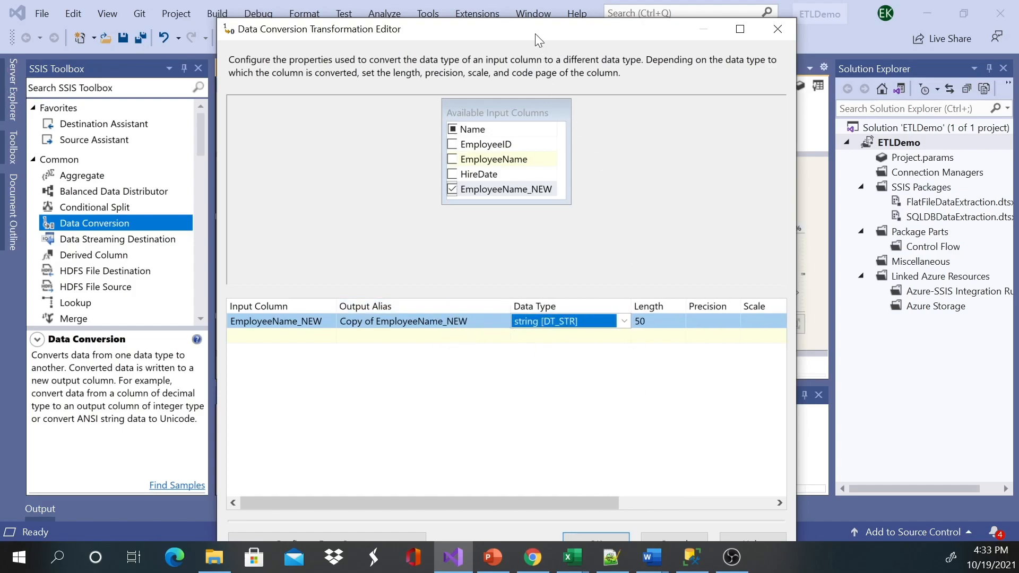
drag(535, 33, 531, 25)
click(572, 528)
Connect Data Conversion to Load Employee and map Copy of EmployeeName_NEW to the EmployeeName destination column.
click(494, 233)
drag(491, 239, 495, 265)
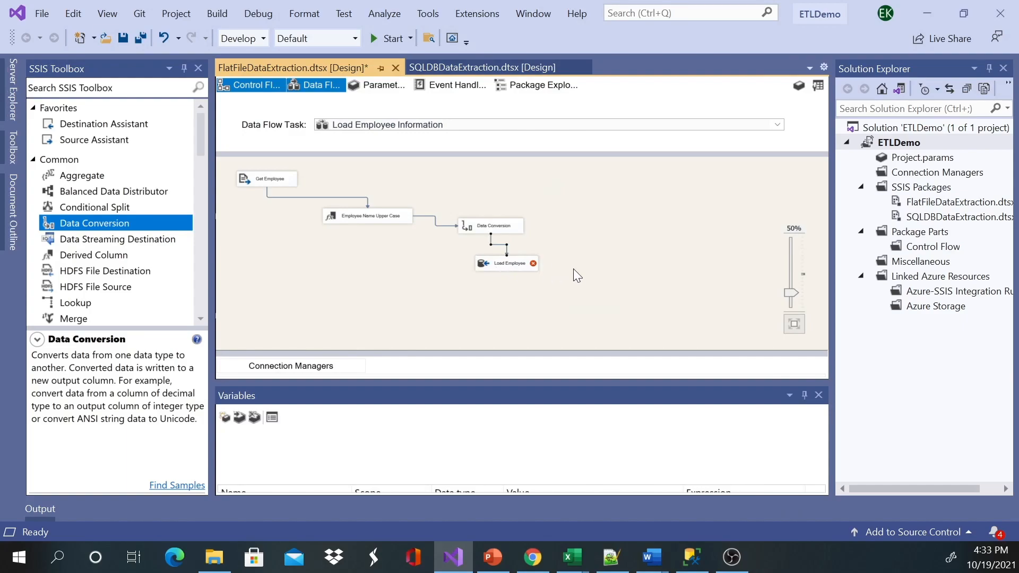
double_click(498, 264)
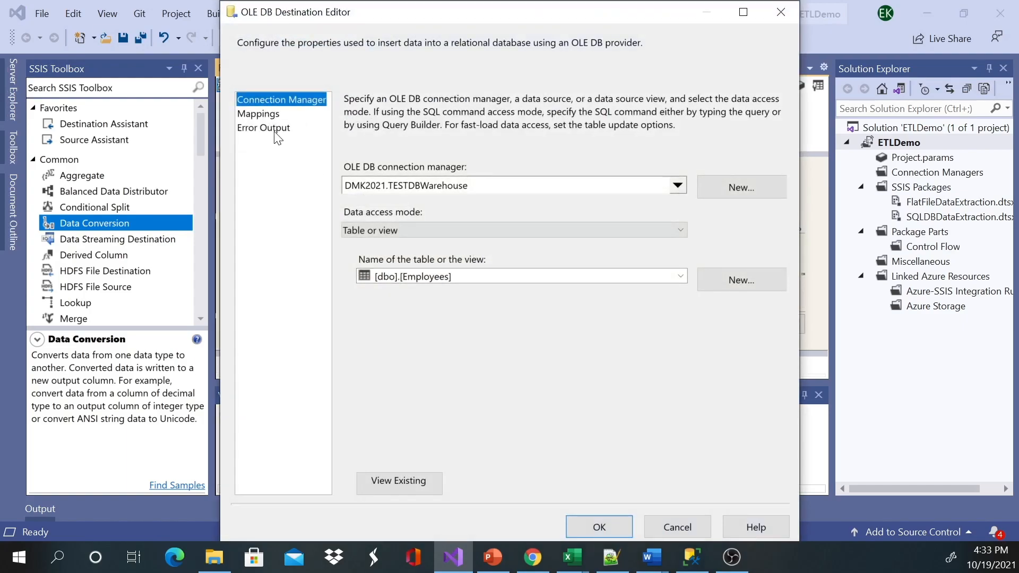
click(270, 115)
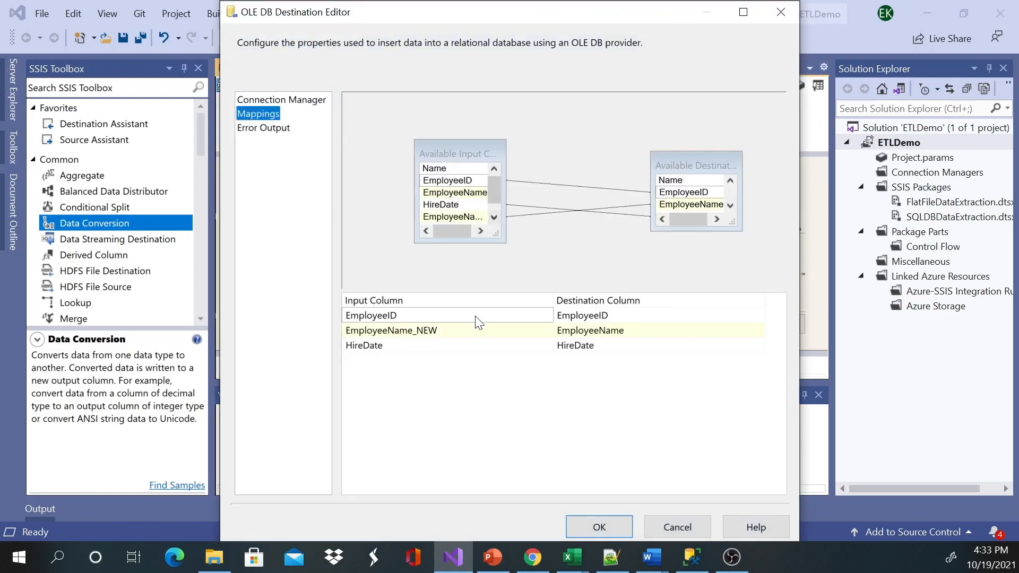
click(493, 217)
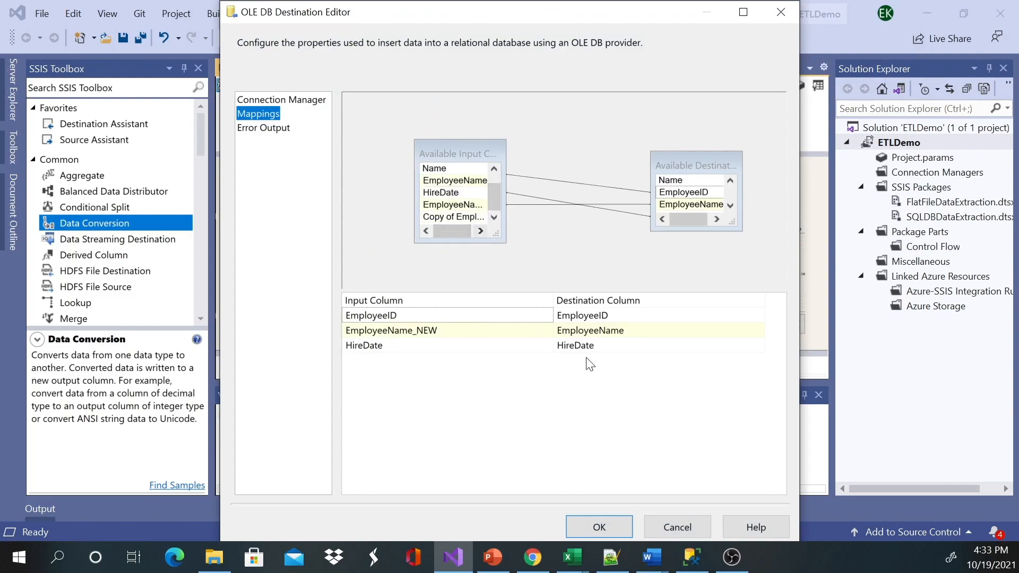
click(510, 335)
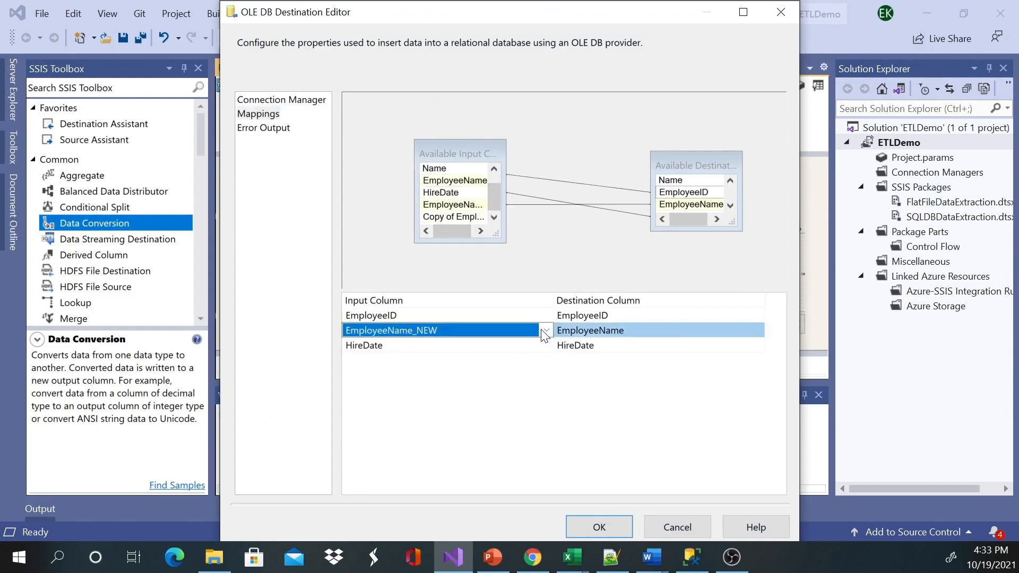
click(545, 331)
click(419, 384)
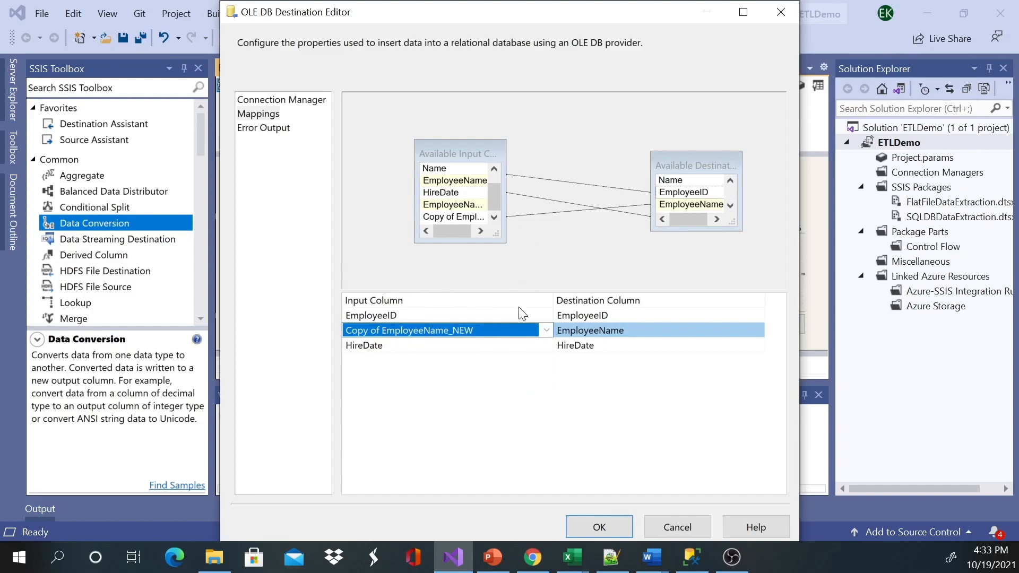
click(597, 525)
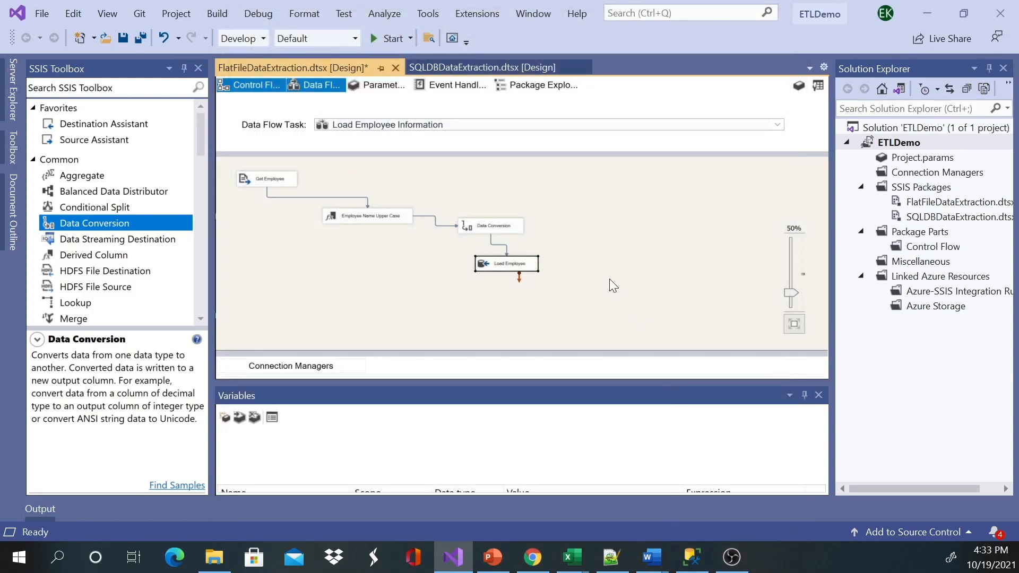
Rearrange the Employee Name Upper Case, Data Conversion and Load Employee components into an evenly spaced layout on the design surface.
drag(493, 268, 550, 280)
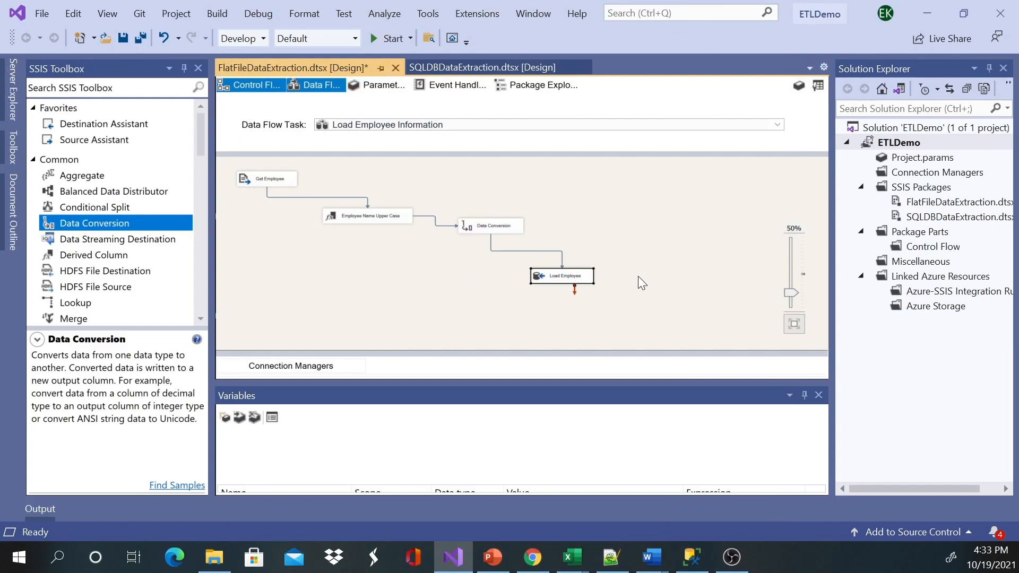
drag(546, 272, 581, 286)
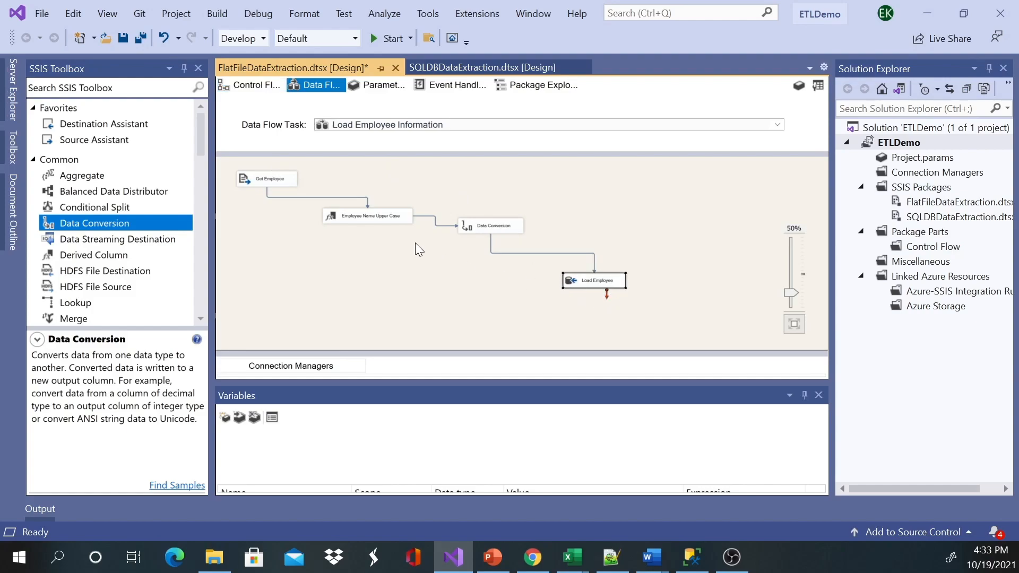
drag(368, 218, 353, 215)
drag(494, 224, 469, 228)
drag(572, 281, 555, 282)
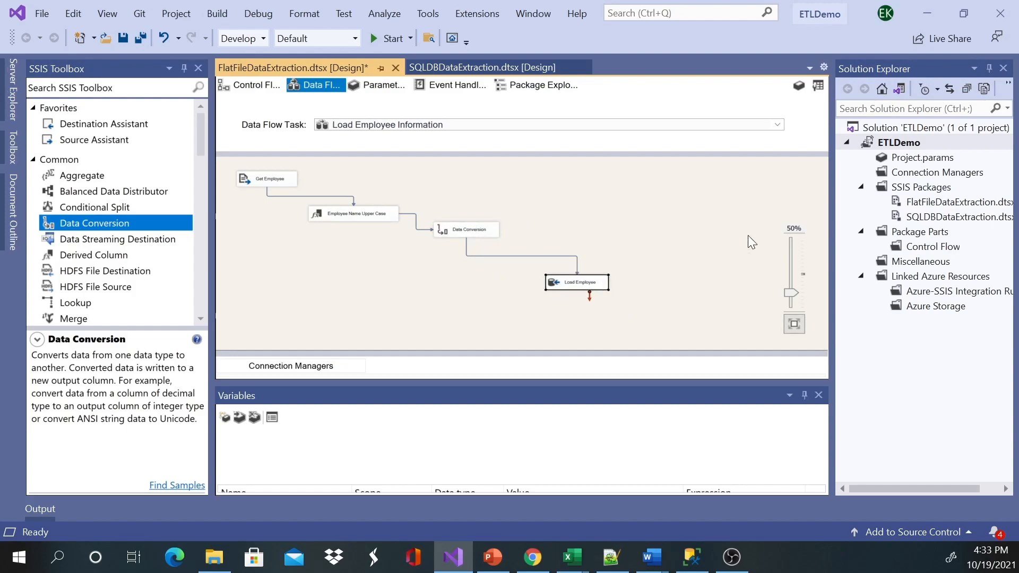
scroll(670, 250, up, 3)
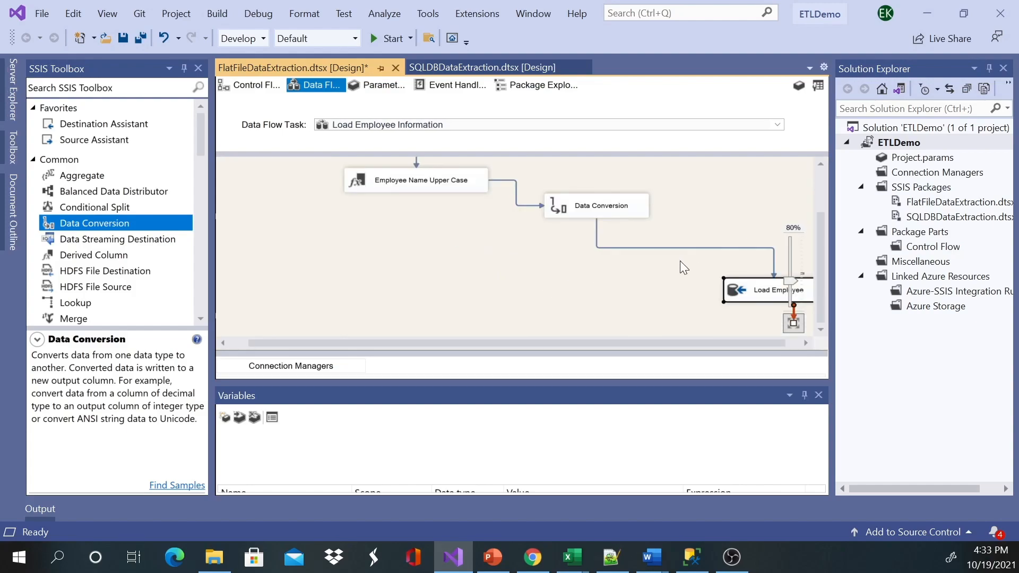
scroll(581, 291, down, 1)
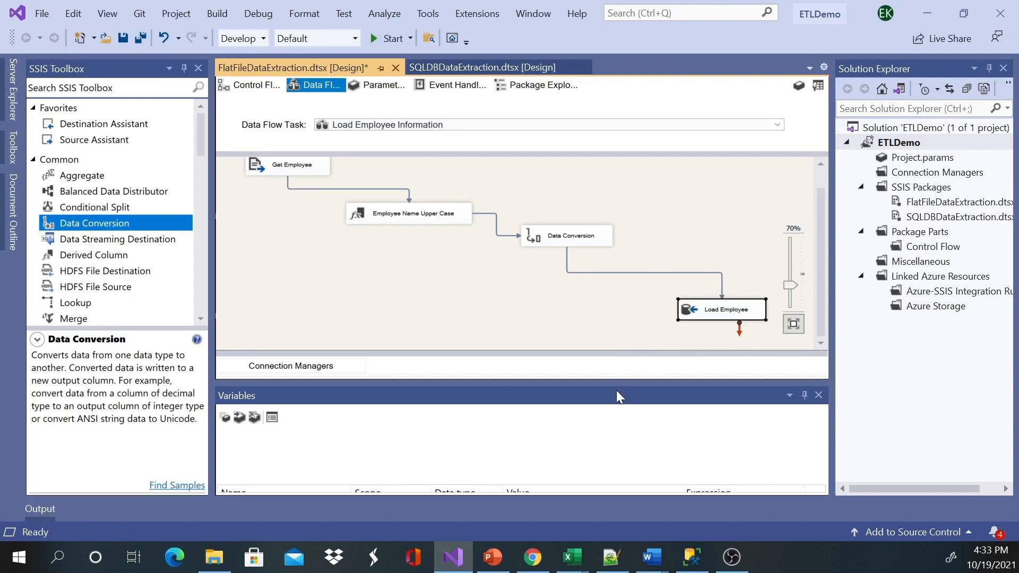
drag(608, 385, 607, 396)
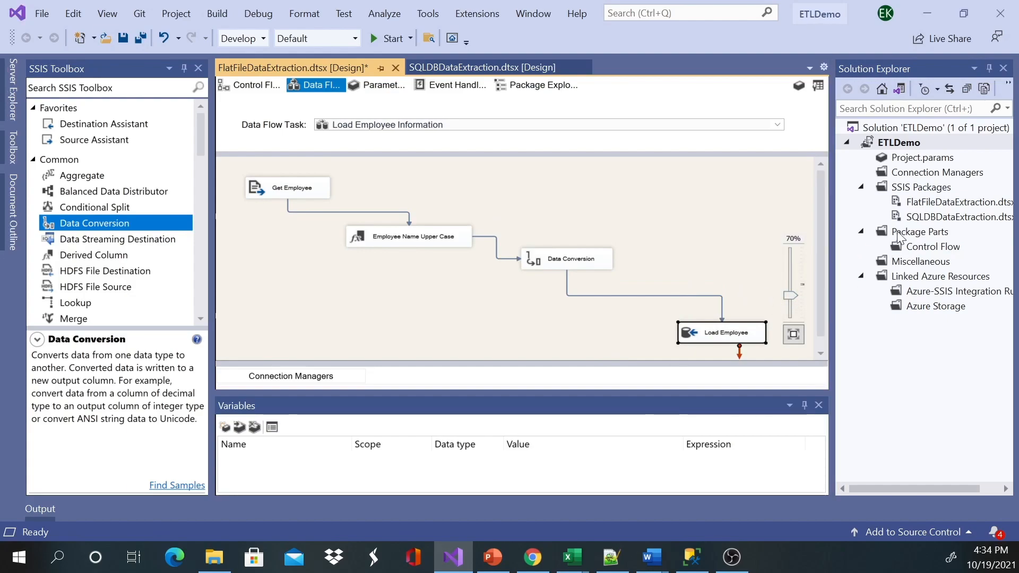
Execute the FlatFileDataExtraction.dtsx package.
right_click(936, 206)
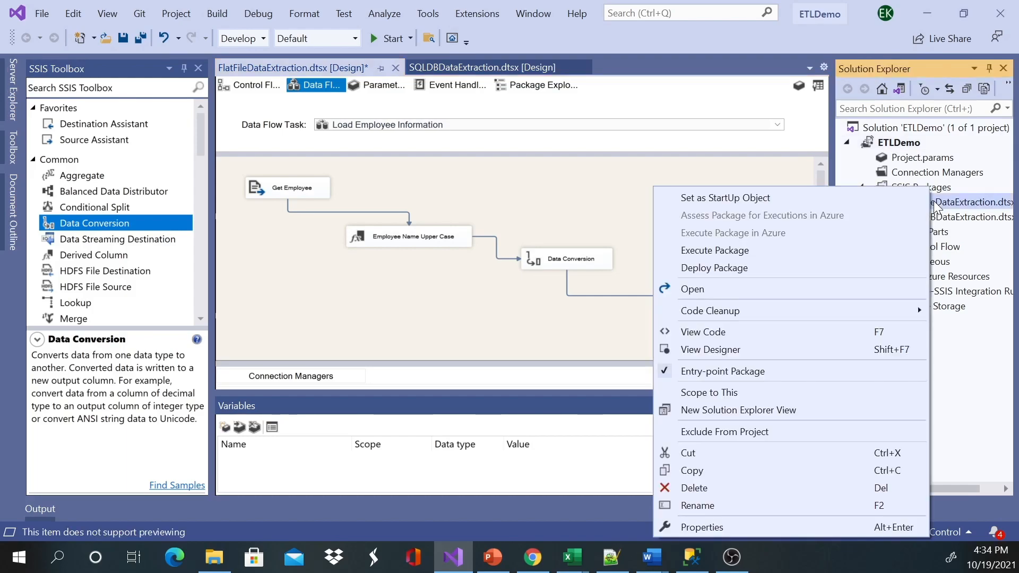
click(721, 250)
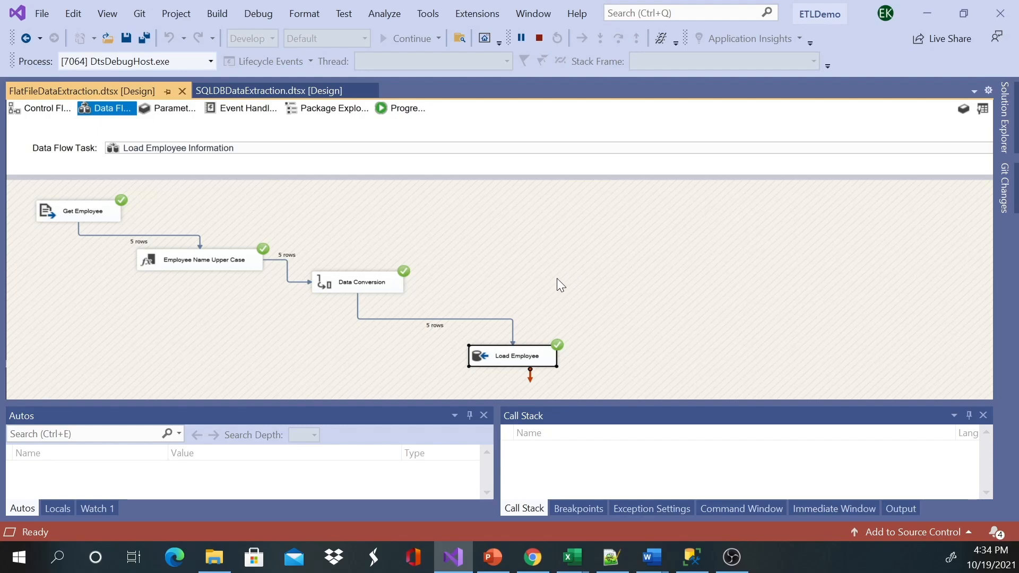
Switch to the PowerPoint presentation with the slide on the SSIS Package Validation Error.
mouse_move(499, 561)
click(453, 499)
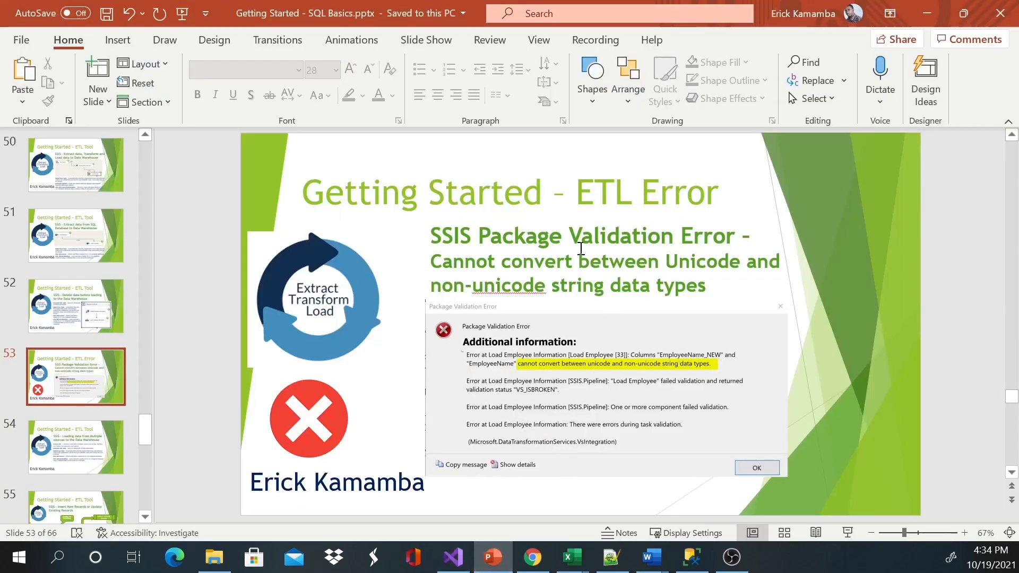